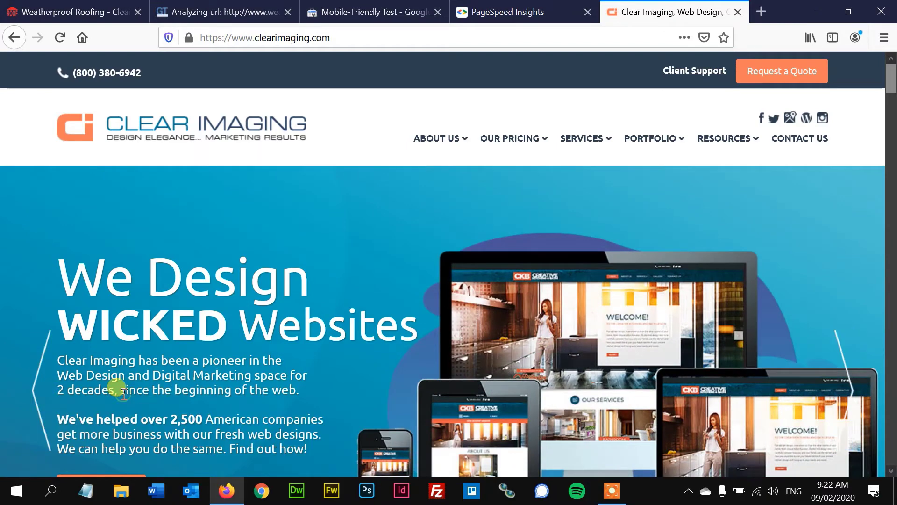
# - Bring up the Weatherproof Roofing homepage and look over its header and upper section
pyautogui.click(75, 13)
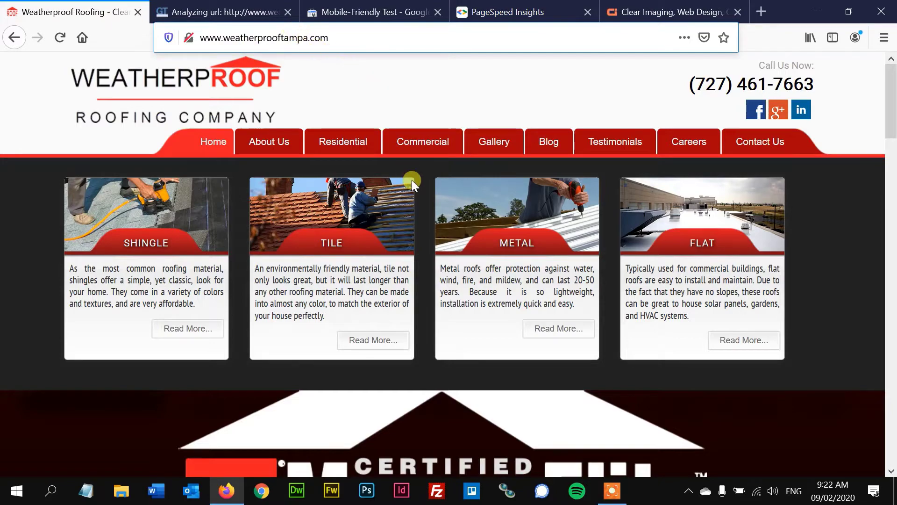
pyautogui.scroll(-3, 422, 217)
pyautogui.scroll(3, 423, 218)
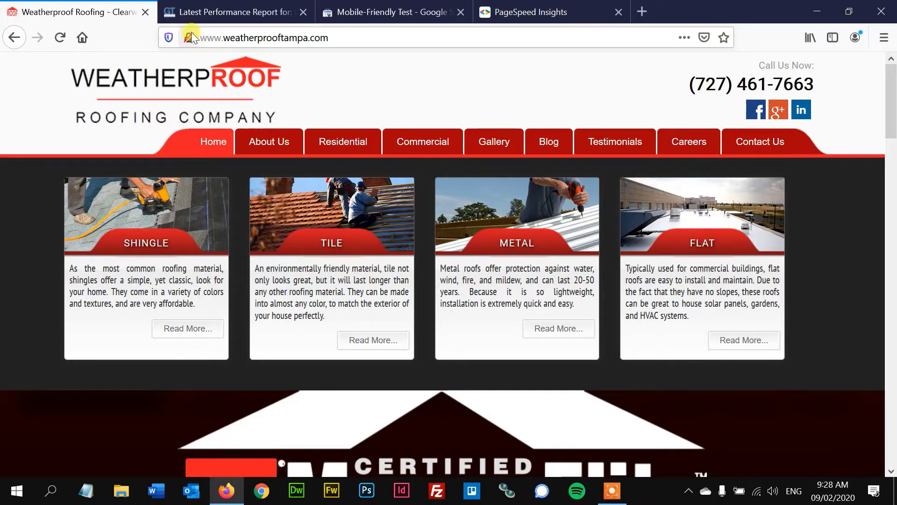
# - Check the site's Mobile-Friendly Test results and survey the roofing homepage from header to footer
pyautogui.click(365, 11)
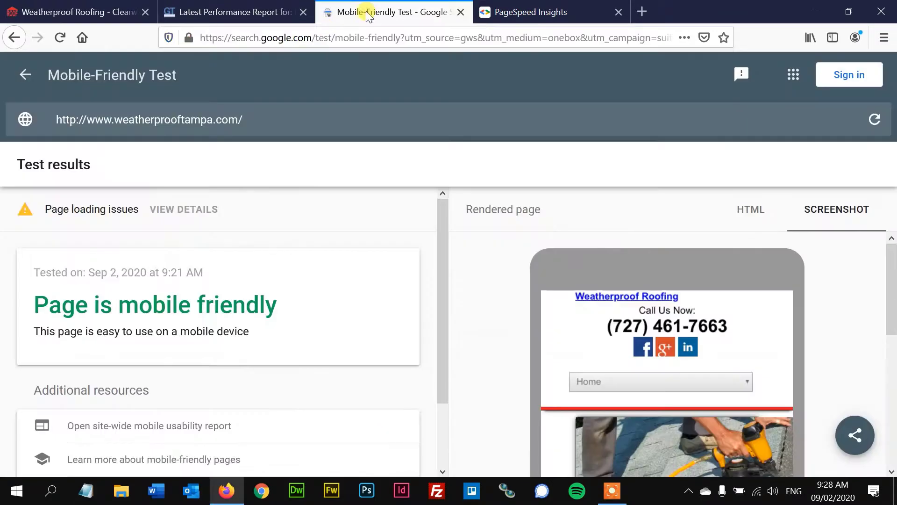
pyautogui.click(158, 18)
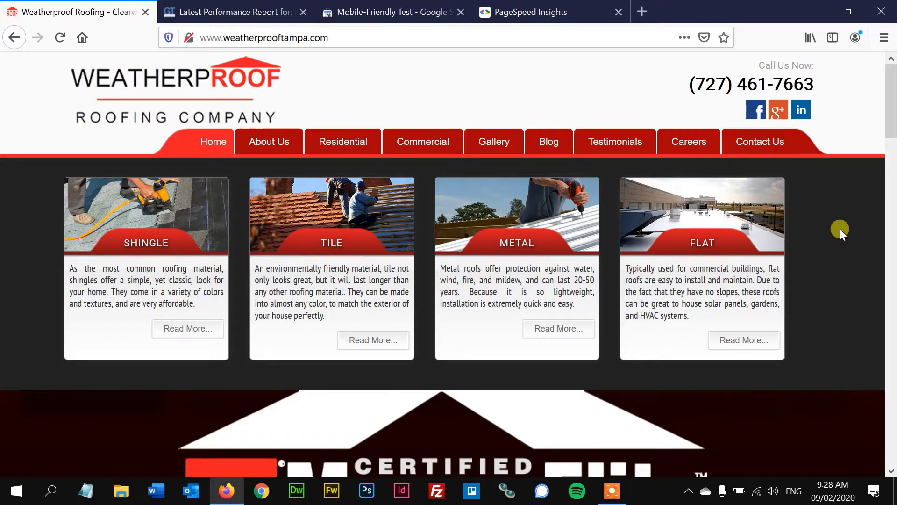
pyautogui.scroll(-12, 840, 229)
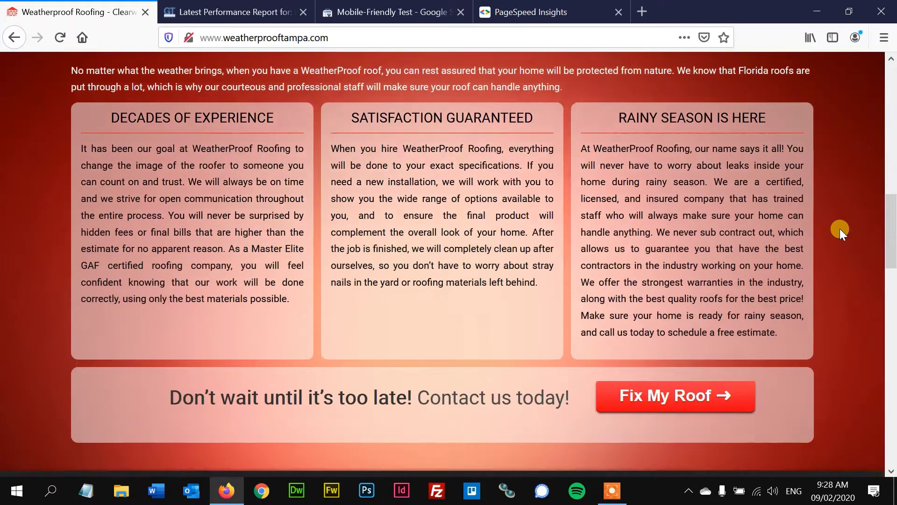
pyautogui.scroll(-15, 840, 229)
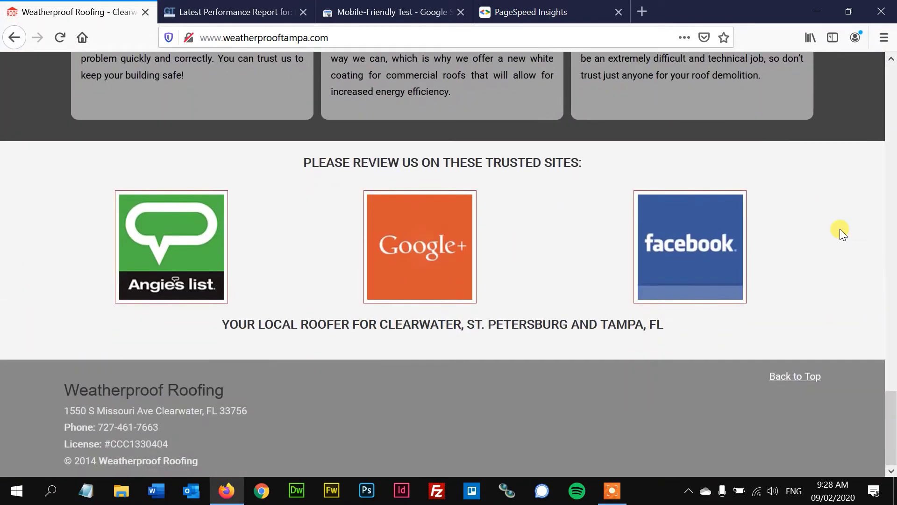
pyautogui.scroll(20, 840, 228)
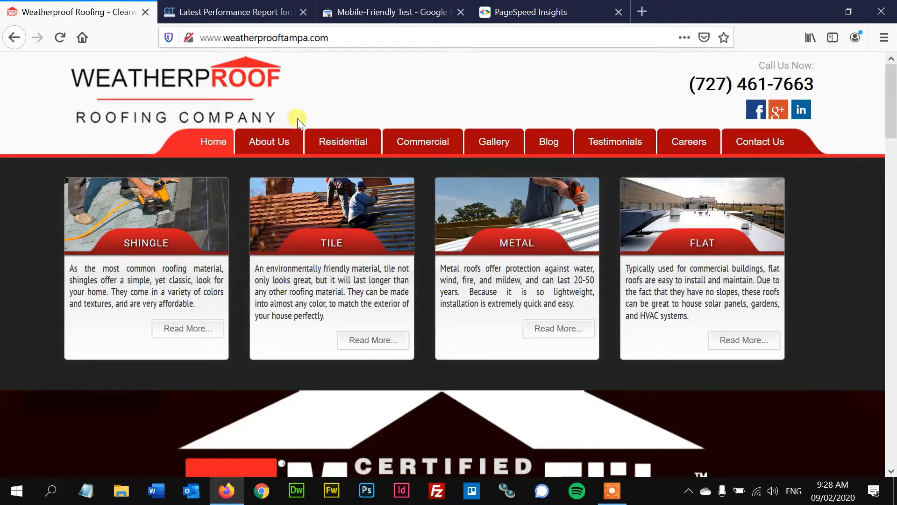
# - Examine the homepage's navigation bar and highlight the phone number in the header
pyautogui.moveTo(376, 154)
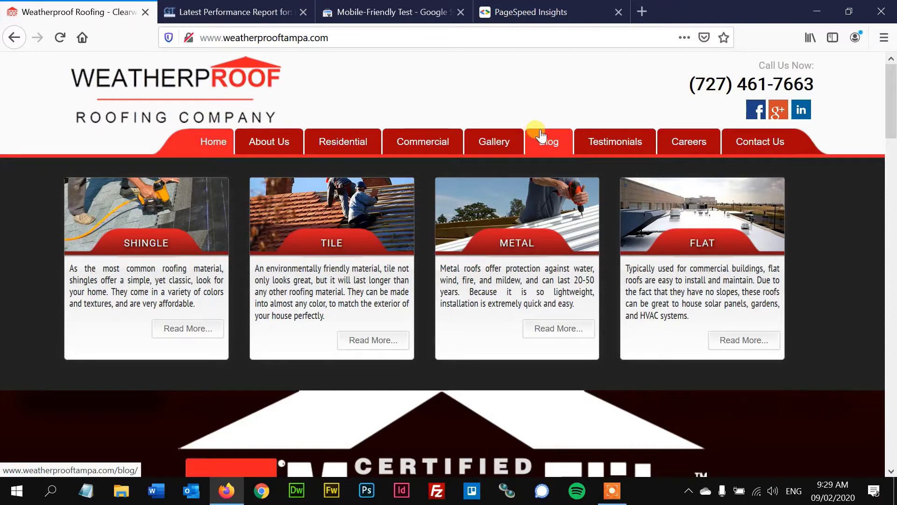
pyautogui.moveTo(692, 86); pyautogui.dragTo(803, 88)
pyautogui.click(803, 88)
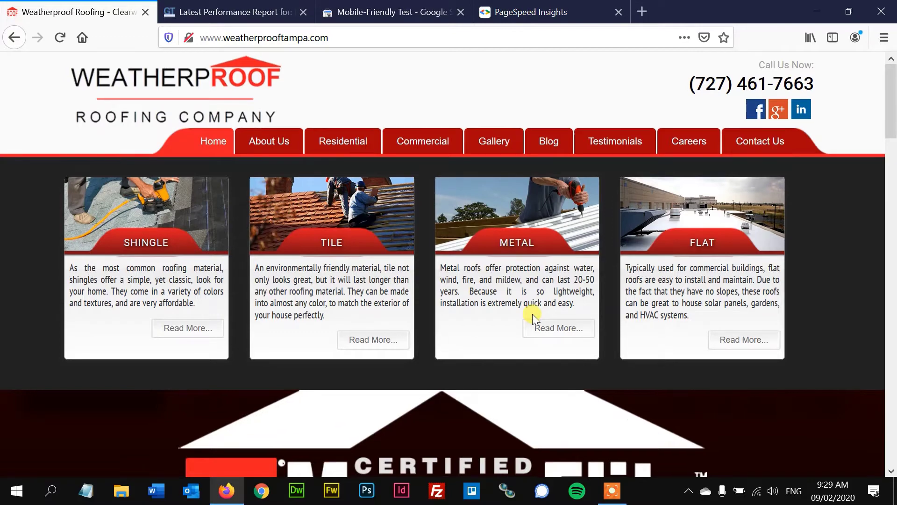
# - Examine the four roofing-type boxes on the homepage together with the GAF Master Elite banner beneath them
pyautogui.scroll(-3, 533, 315)
pyautogui.scroll(-2, 533, 315)
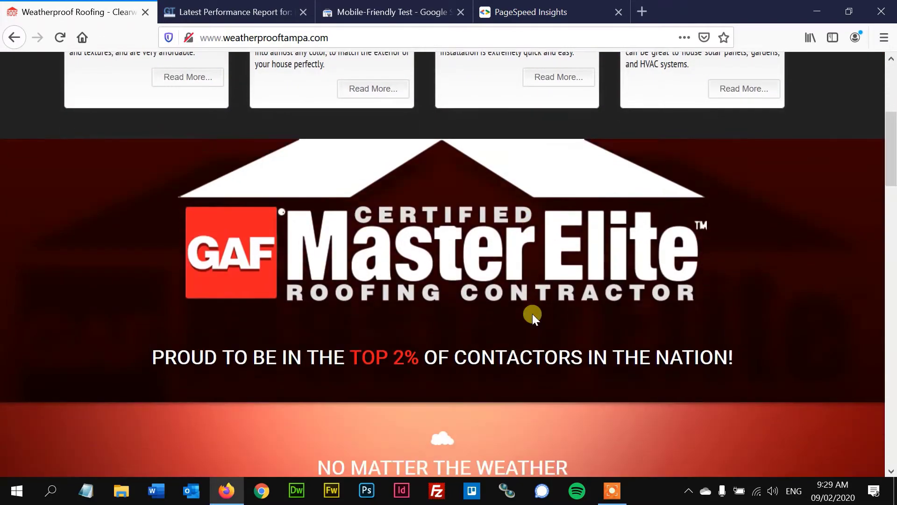
pyautogui.scroll(1, 533, 315)
pyautogui.scroll(1, 533, 316)
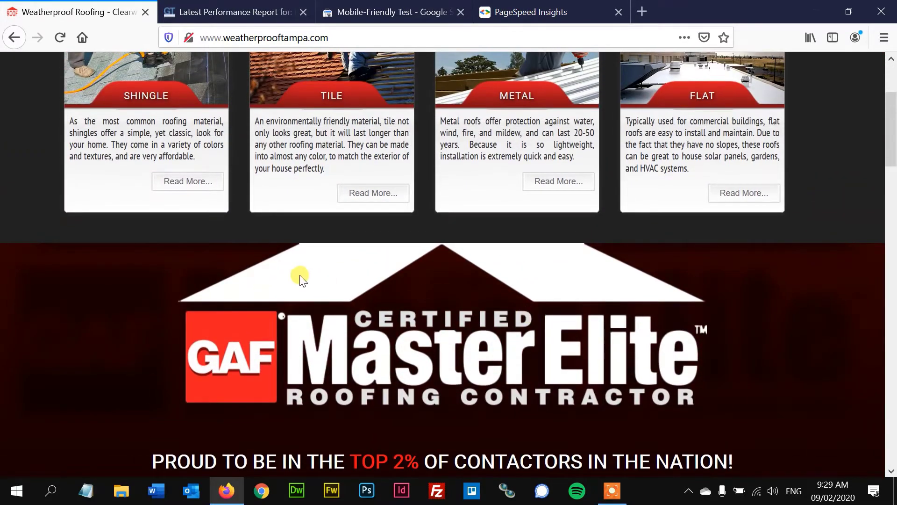
pyautogui.scroll(1, 555, 318)
pyautogui.scroll(2, 554, 315)
pyautogui.scroll(-2, 554, 314)
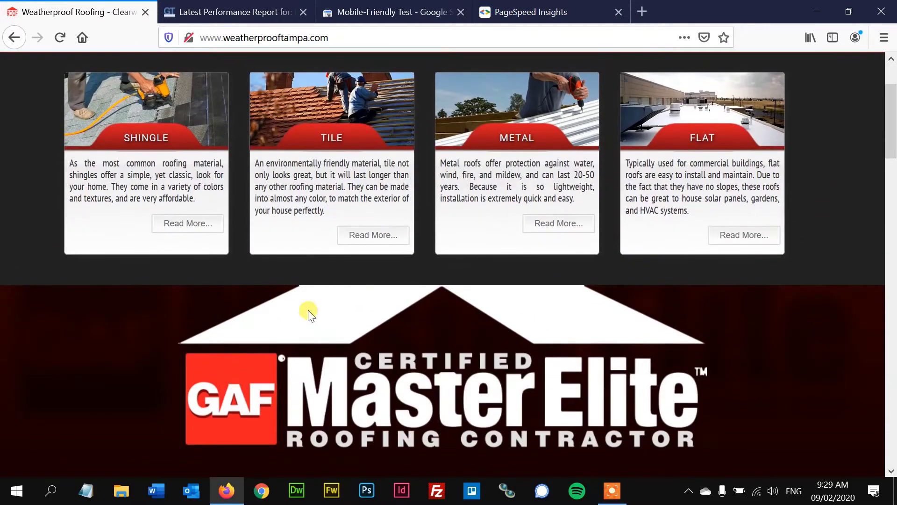
pyautogui.scroll(1, 537, 361)
pyautogui.scroll(2, 554, 354)
pyautogui.scroll(-3, 553, 353)
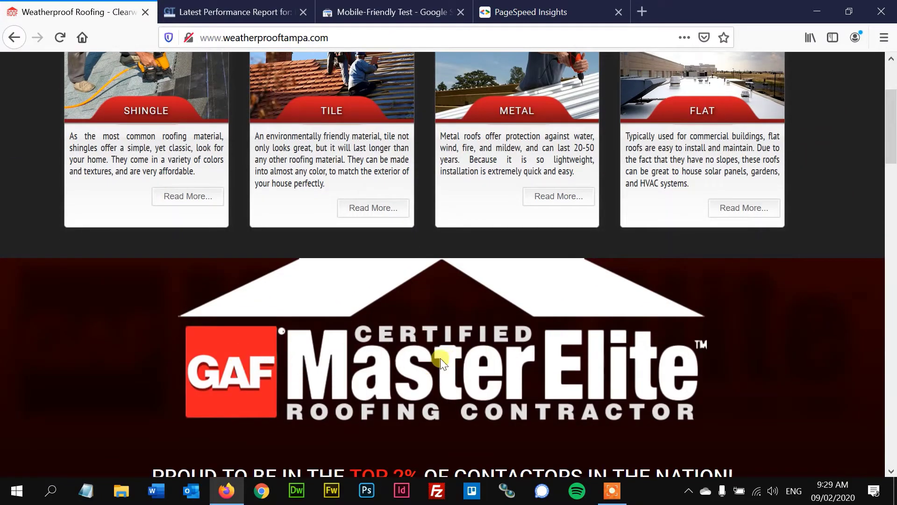
pyautogui.scroll(3, 430, 366)
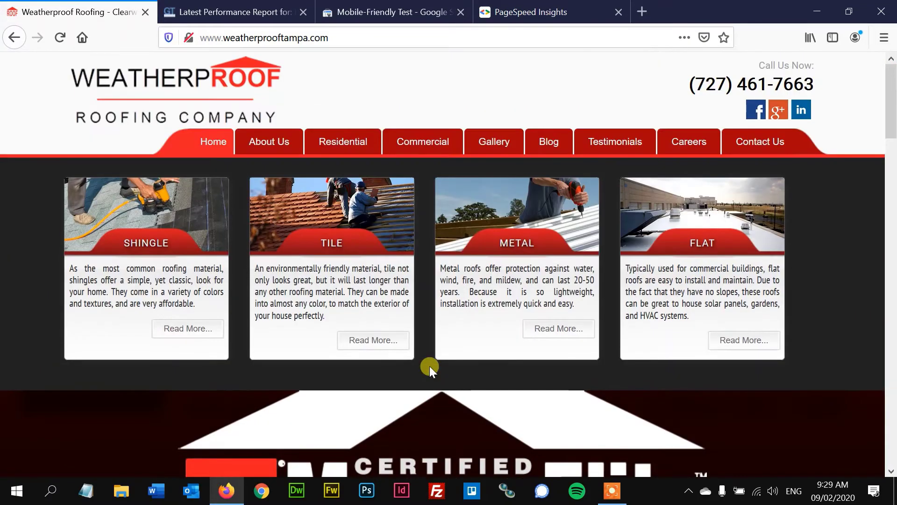
# - Review the whole homepage layout, from the service boxes to the review-site links and footer
pyautogui.scroll(-10, 430, 366)
pyautogui.scroll(-20, 430, 366)
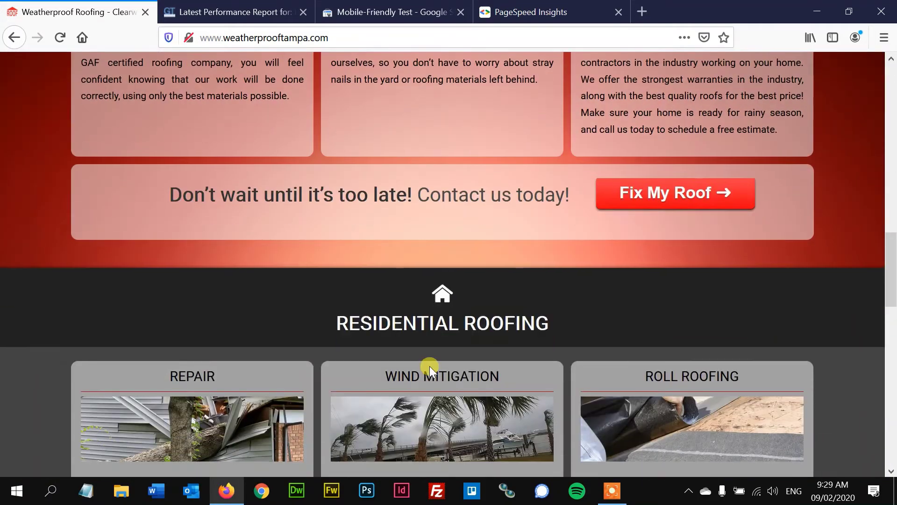
pyautogui.scroll(-1, 430, 366)
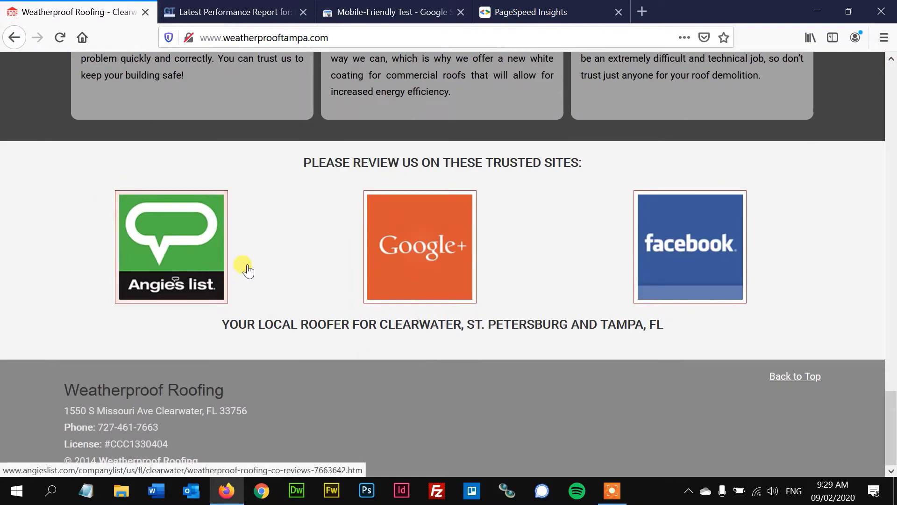
pyautogui.scroll(15, 245, 266)
pyautogui.scroll(-1, 139, 398)
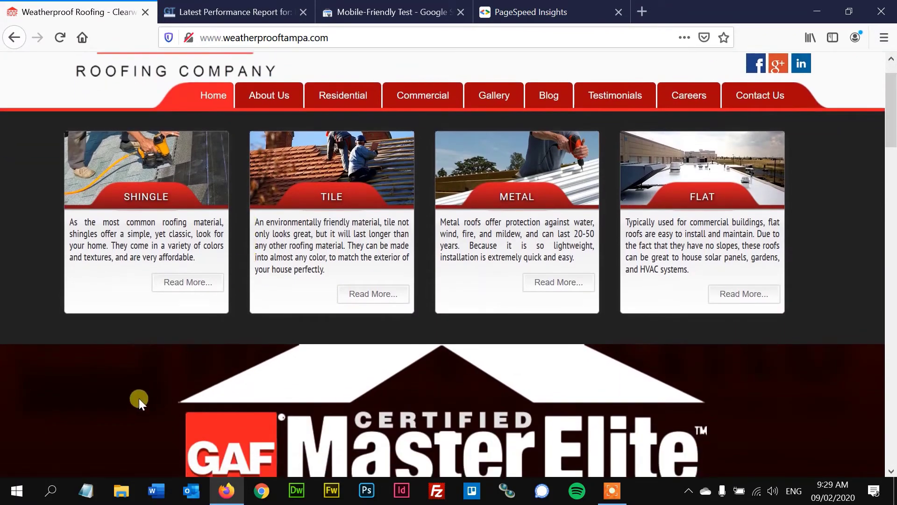
pyautogui.scroll(-2, 402, 383)
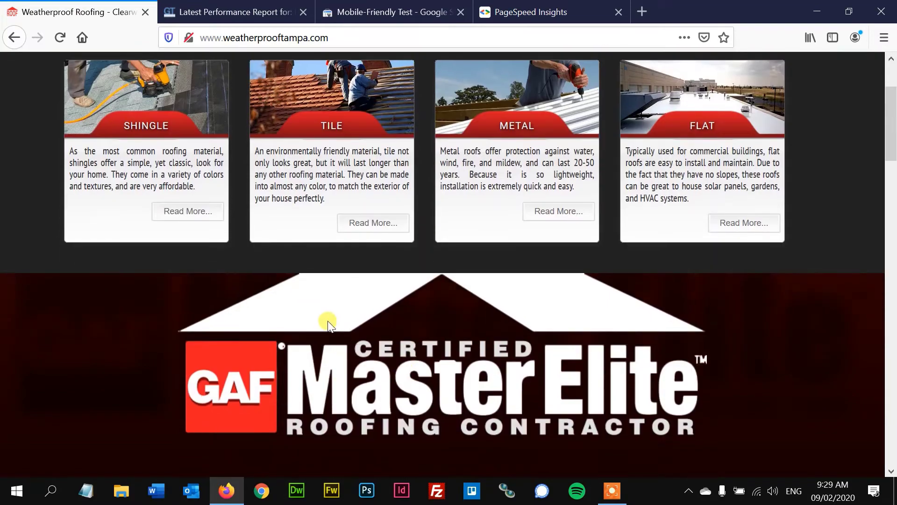
pyautogui.scroll(-15, 328, 321)
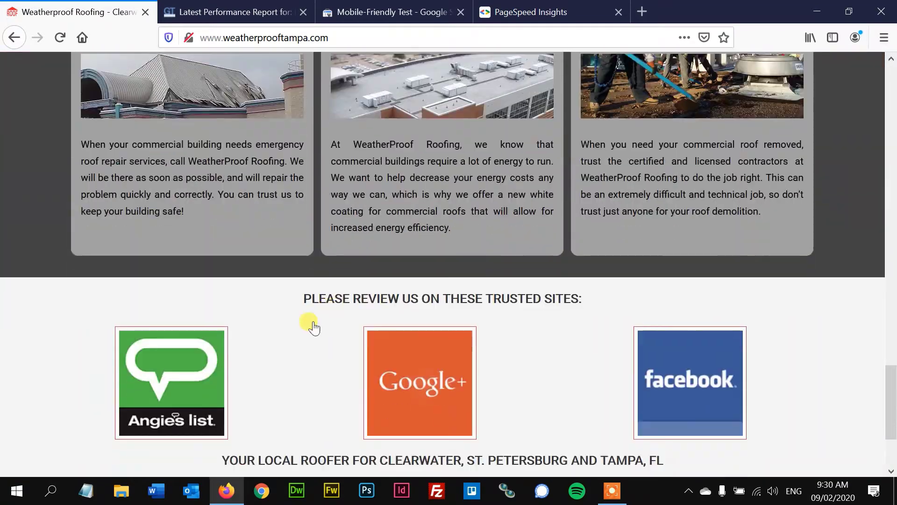
pyautogui.scroll(15, 329, 314)
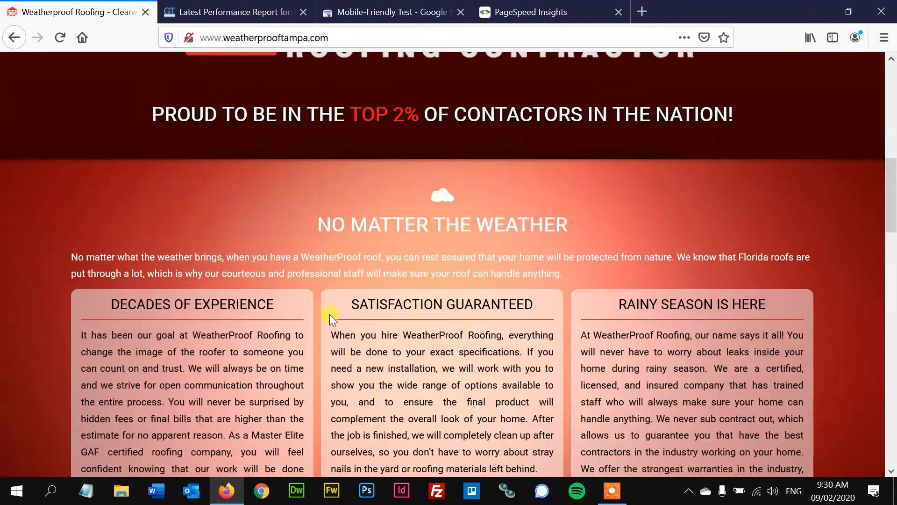
pyautogui.scroll(2, 330, 314)
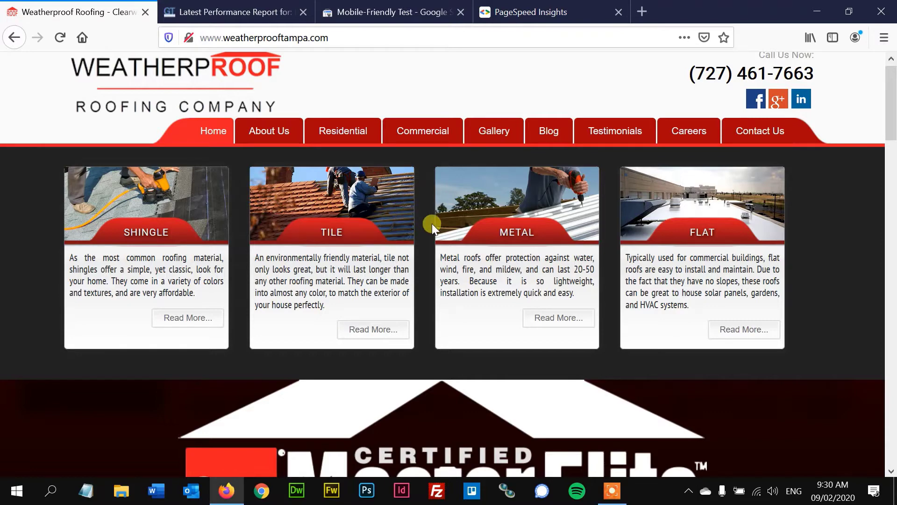
pyautogui.scroll(1, 432, 224)
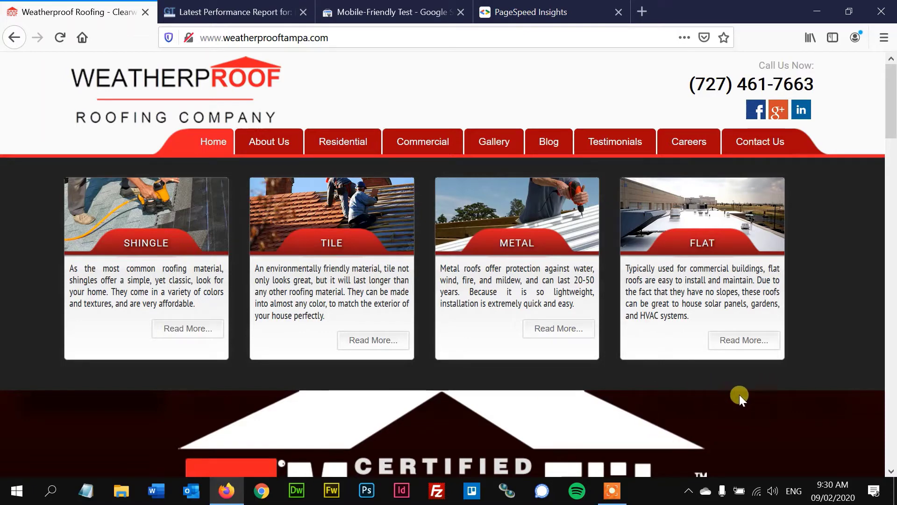
# - Inspect the GAF Master Elite banner and highlight its "Proud to be in the top 2% of contactors in the nation!" tagline
pyautogui.scroll(-4, 745, 424)
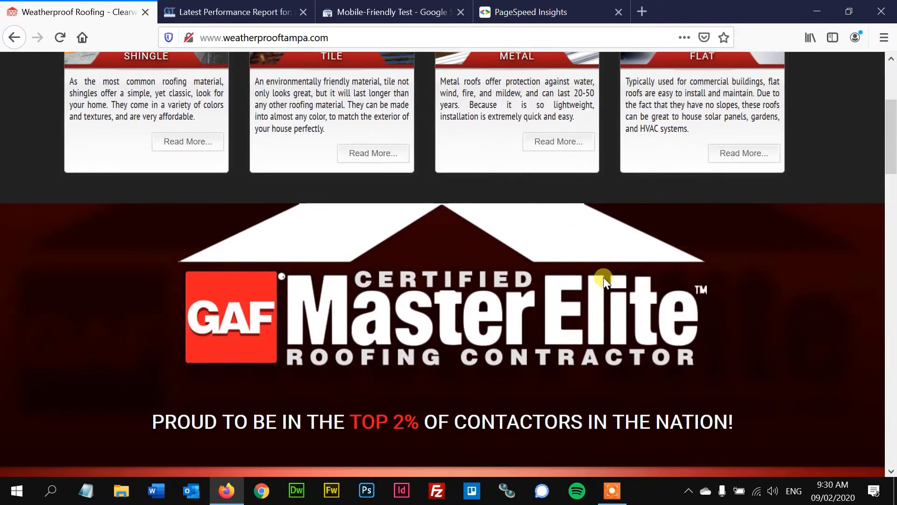
pyautogui.scroll(3, 509, 272)
pyautogui.scroll(-5, 509, 272)
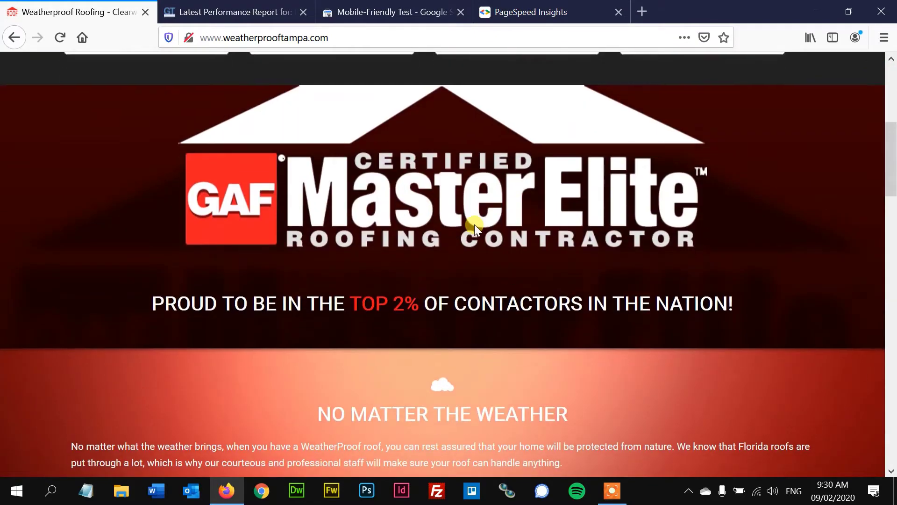
pyautogui.scroll(2, 475, 225)
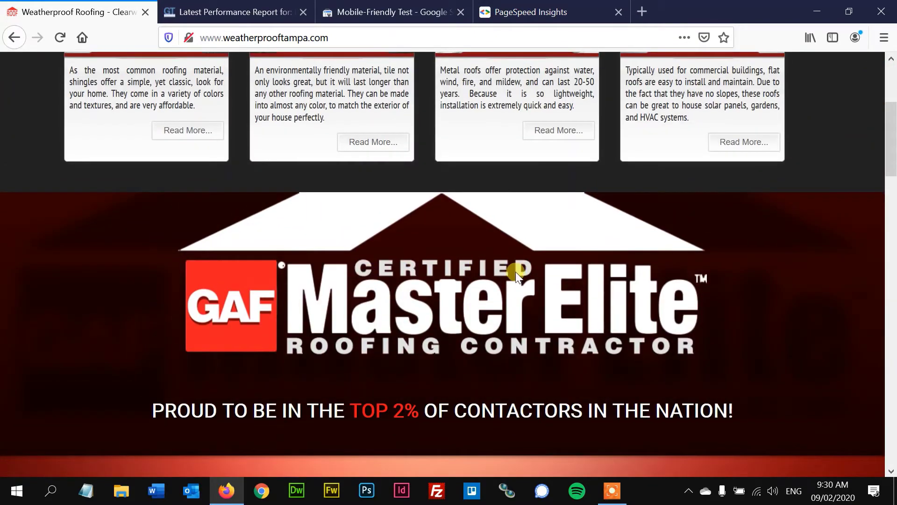
pyautogui.scroll(-1, 515, 271)
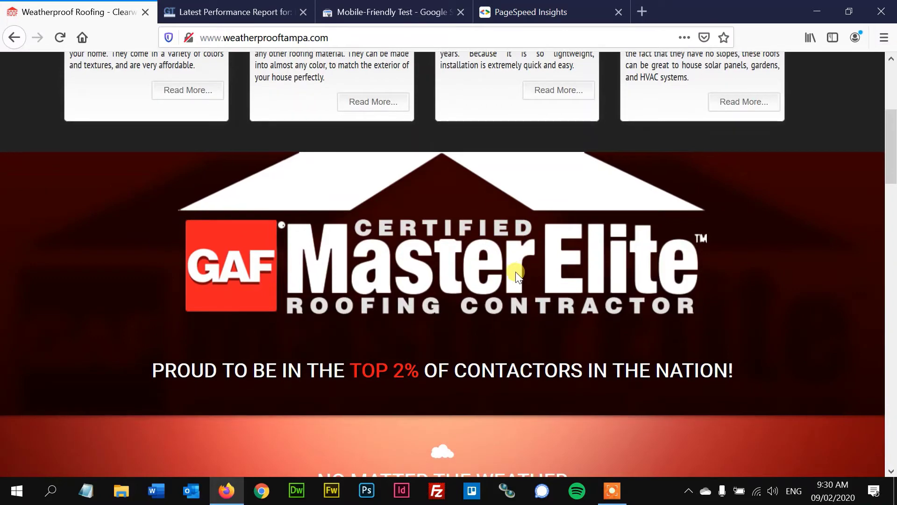
pyautogui.tripleClick(336, 371)
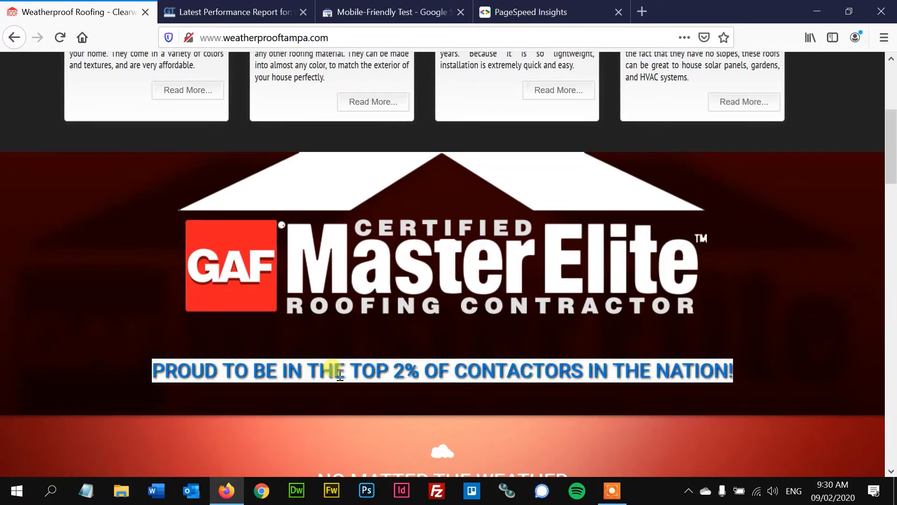
pyautogui.doubleClick(474, 372)
pyautogui.tripleClick(473, 372)
pyautogui.scroll(5, 473, 372)
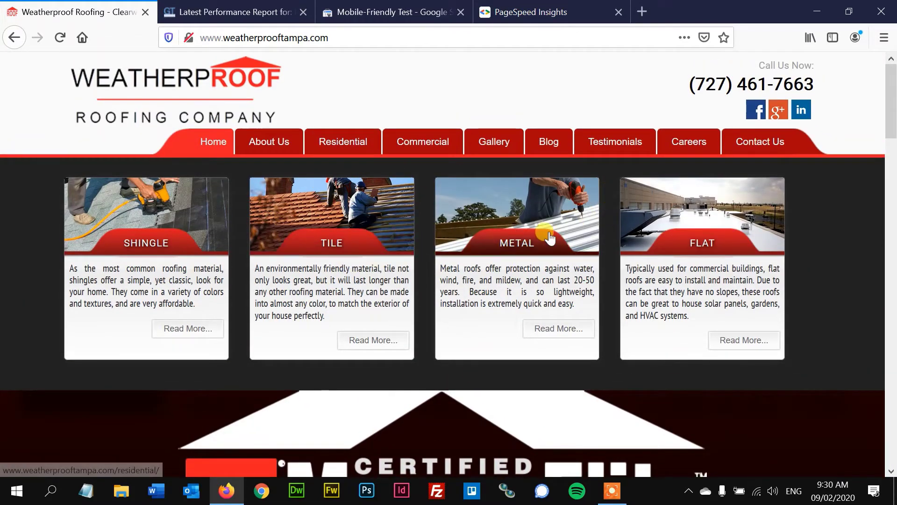
# - Compare the placement of the highlighted "top 2%" tagline with the content at the start of the homepage
pyautogui.scroll(-5, 421, 247)
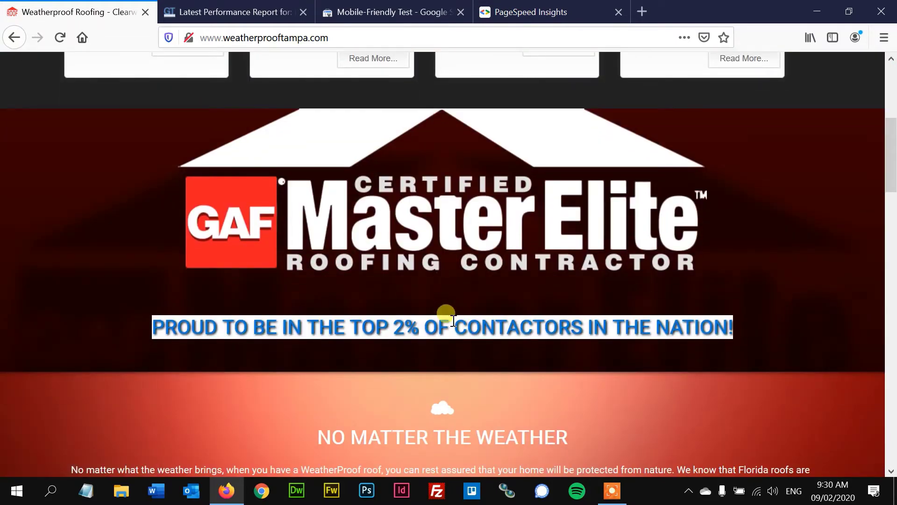
pyautogui.scroll(5, 453, 321)
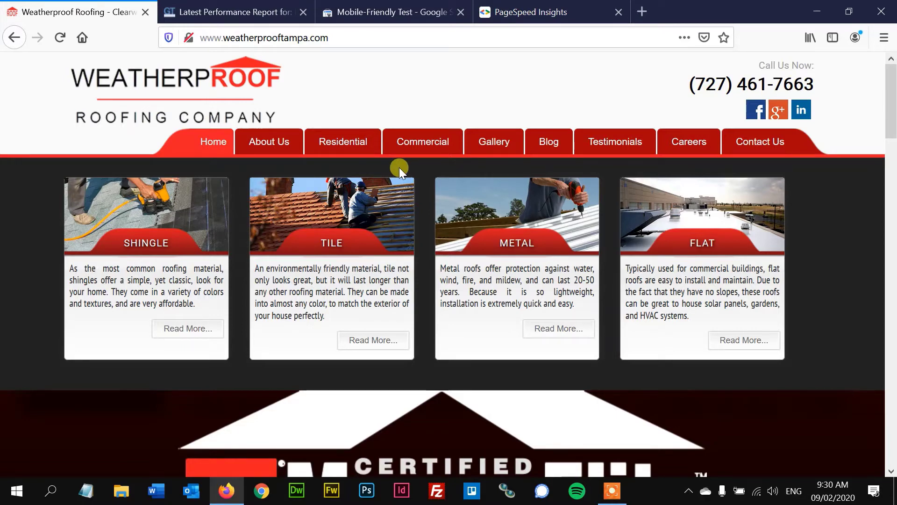
pyautogui.scroll(-6, 399, 167)
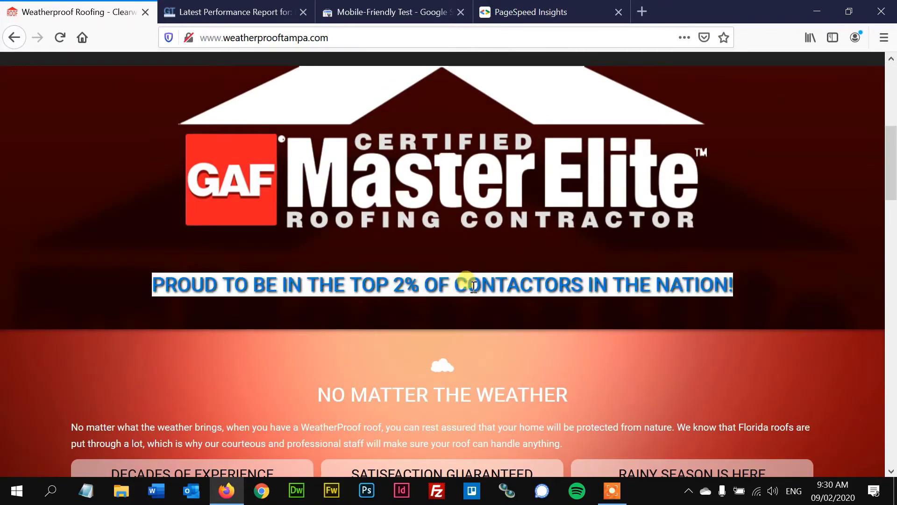
pyautogui.scroll(7, 462, 288)
pyautogui.scroll(-10, 458, 288)
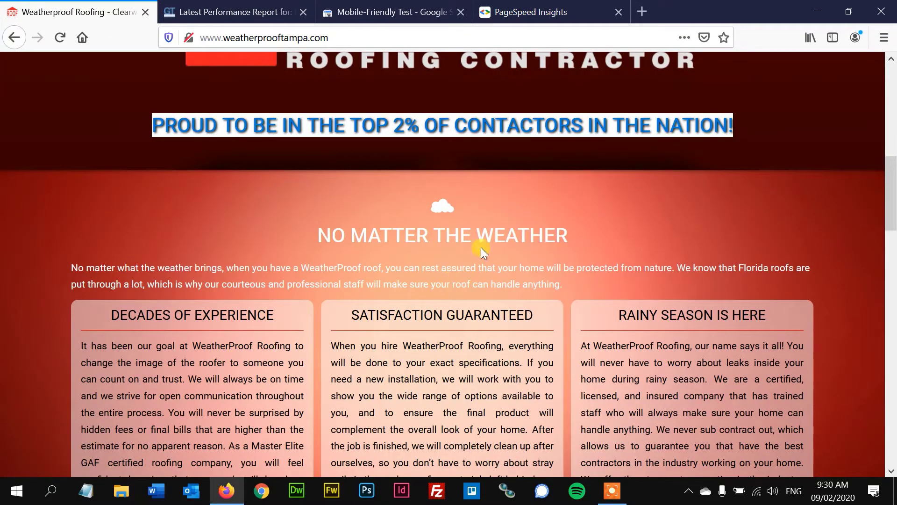
# - Read the "No Matter the Weather" section with its three text boxes on experience, satisfaction and rainy season
pyautogui.scroll(-3, 481, 281)
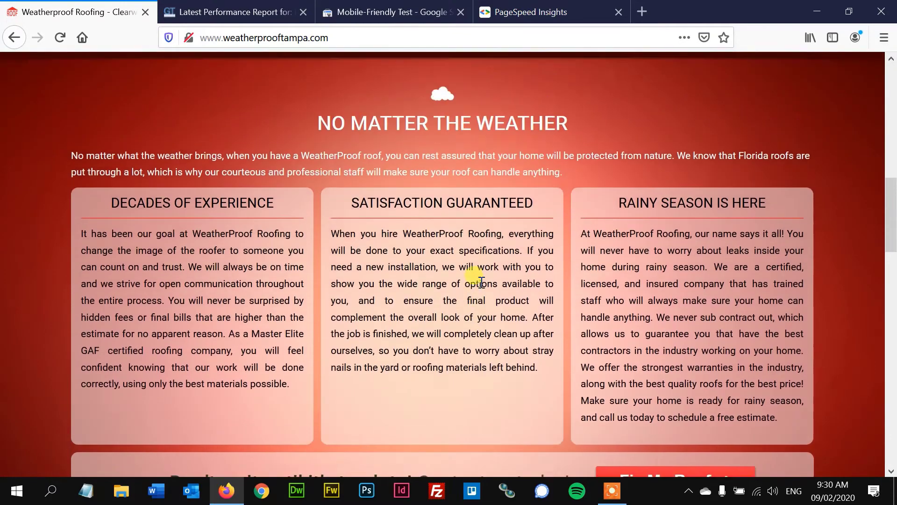
pyautogui.scroll(1, 480, 282)
pyautogui.scroll(-2, 481, 282)
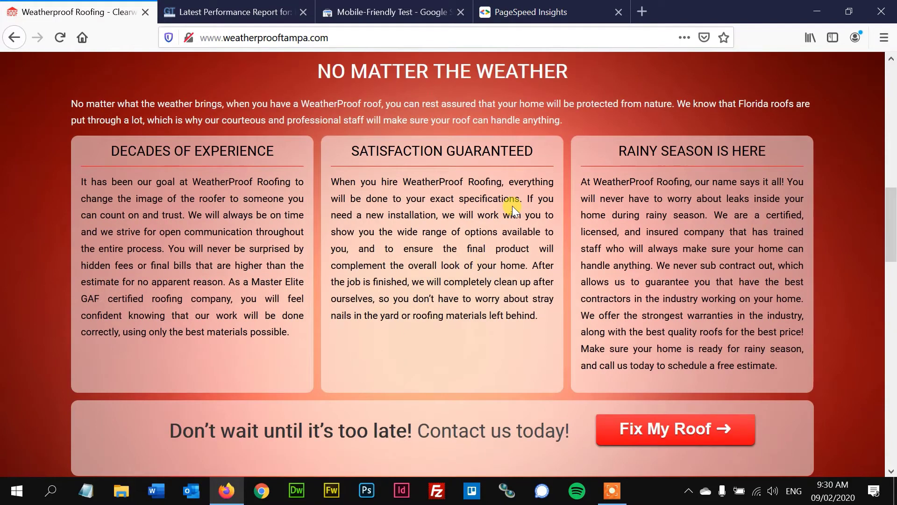
pyautogui.scroll(2, 512, 210)
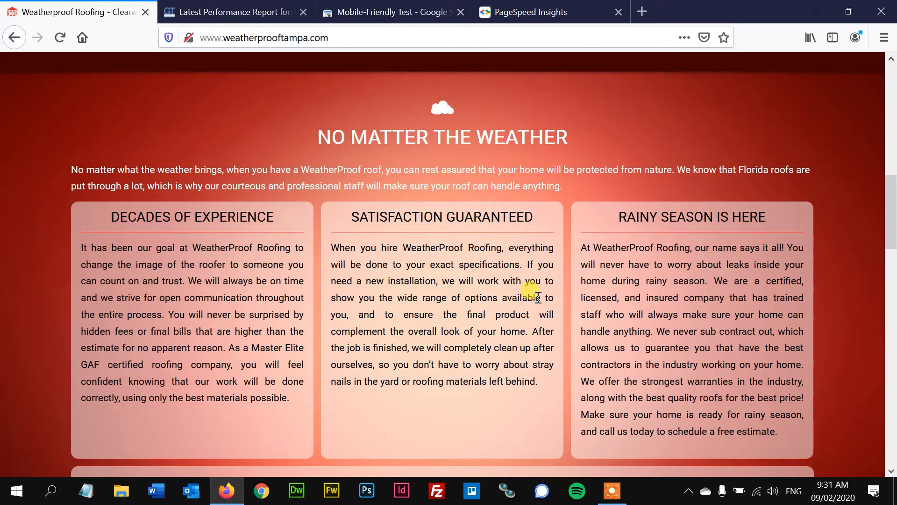
# - Highlight passages in the "Satisfaction Guaranteed", "Decades of Experience" and "Rainy Season Is Here" boxes to examine their text
pyautogui.scroll(5, 537, 296)
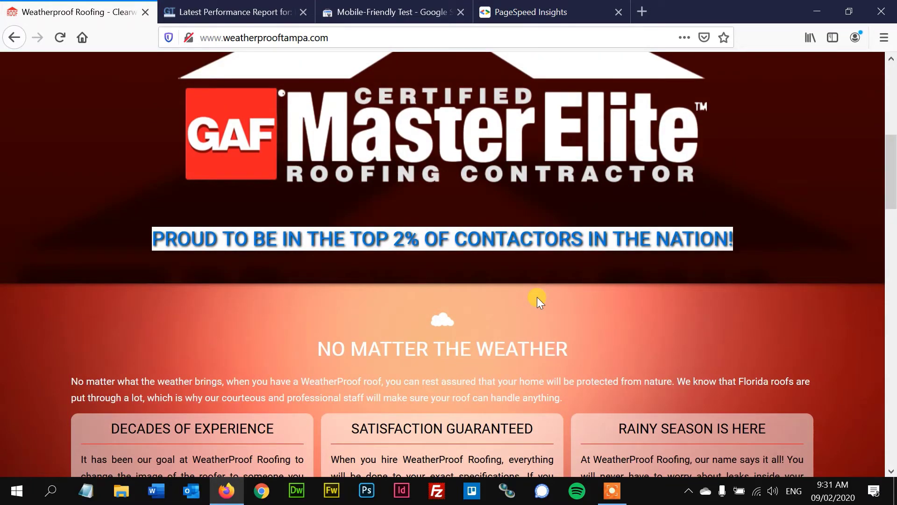
pyautogui.scroll(-3, 537, 296)
pyautogui.tripleClick(489, 317)
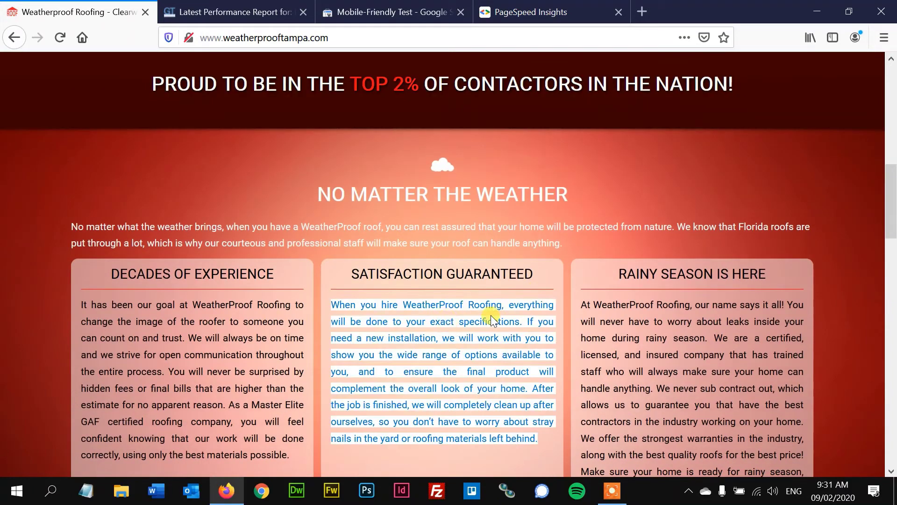
pyautogui.tripleClick(261, 350)
pyautogui.doubleClick(705, 353)
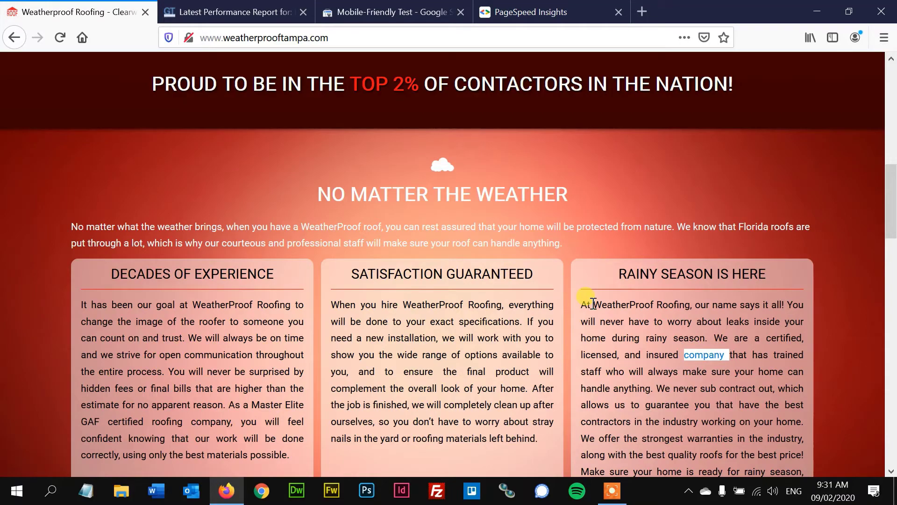
pyautogui.scroll(-3, 592, 303)
pyautogui.tripleClick(632, 223)
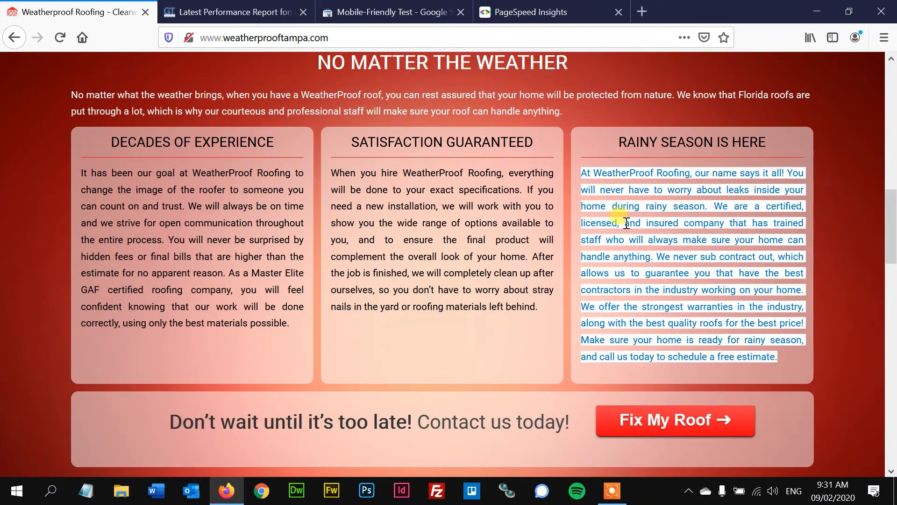
# - Compare the amount of text across the three "No Matter the Weather" boxes, tracing through each paragraph
pyautogui.scroll(-6, 513, 268)
pyautogui.scroll(5, 513, 267)
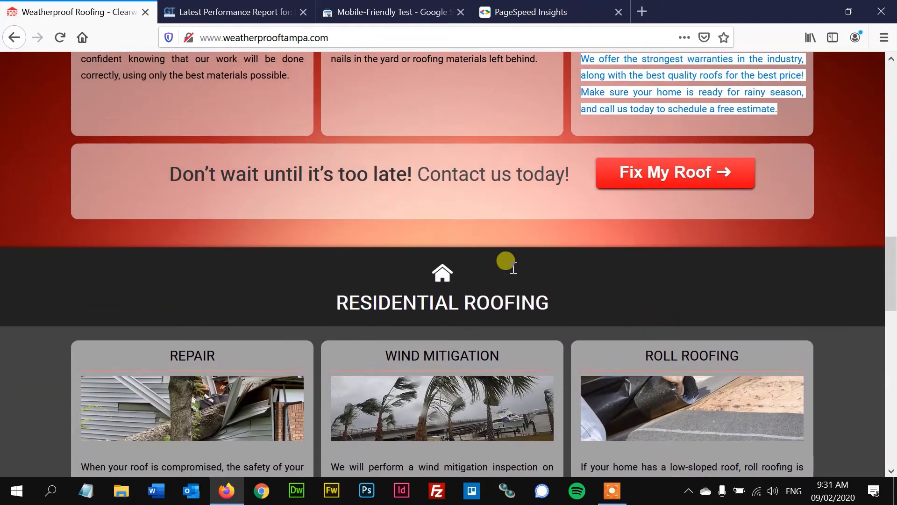
pyautogui.scroll(2, 513, 268)
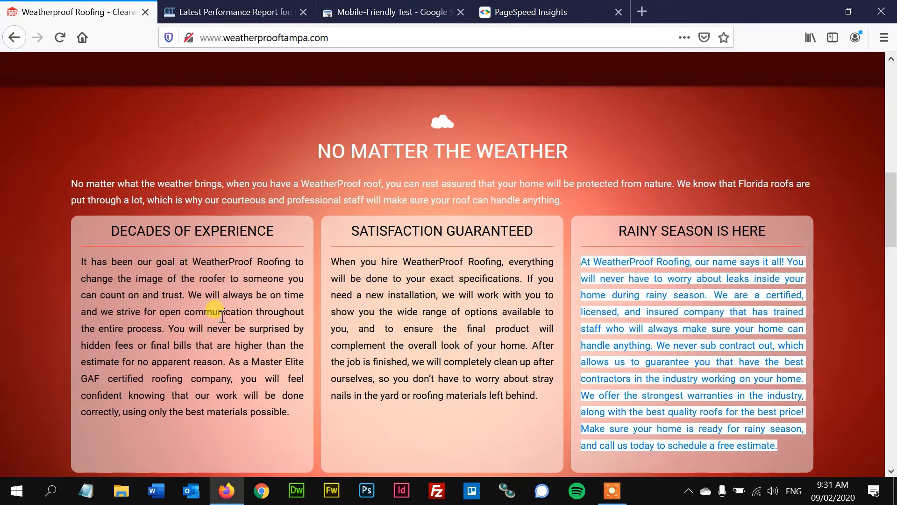
pyautogui.moveTo(120, 256); pyautogui.dragTo(206, 363)
pyautogui.click(427, 293)
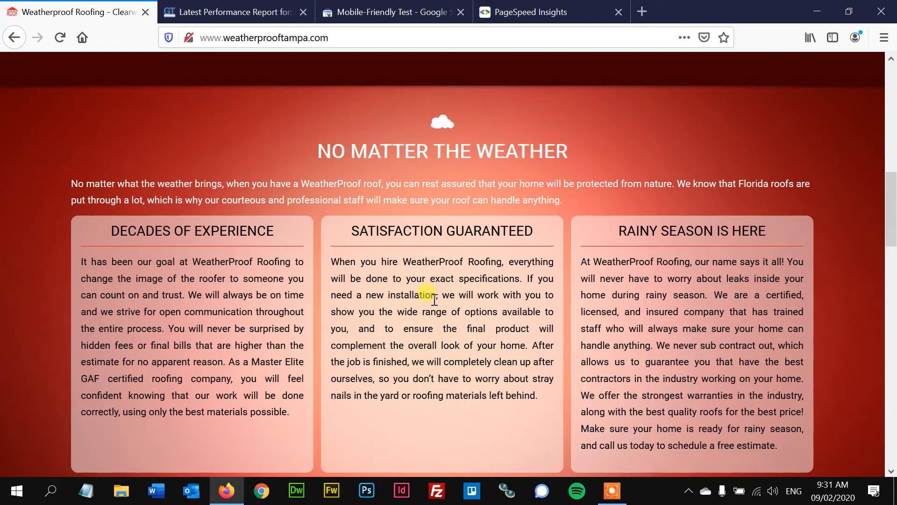
pyautogui.click(476, 341)
pyautogui.moveTo(639, 291); pyautogui.dragTo(673, 362)
pyautogui.click(674, 364)
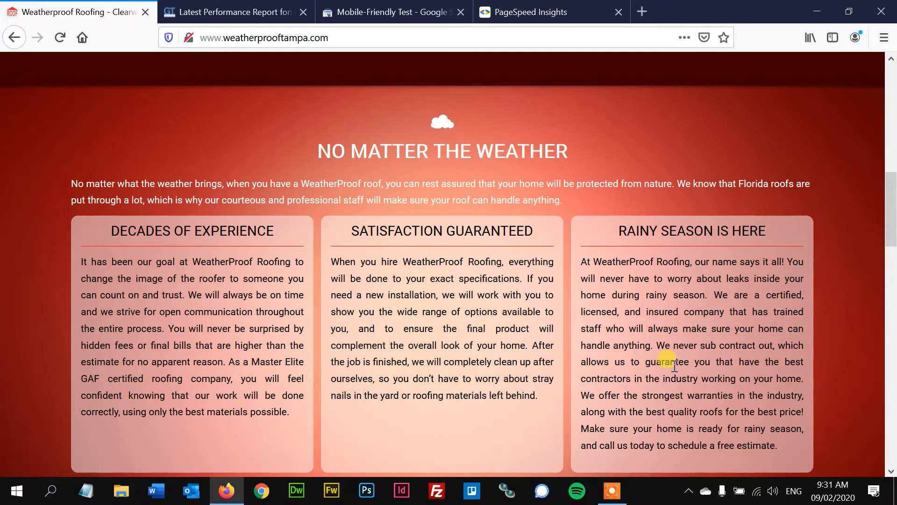
# - Review the Residential Roofing and Commercial Roofing sections with their images and service descriptions
pyautogui.scroll(1, 609, 346)
pyautogui.scroll(-9, 653, 335)
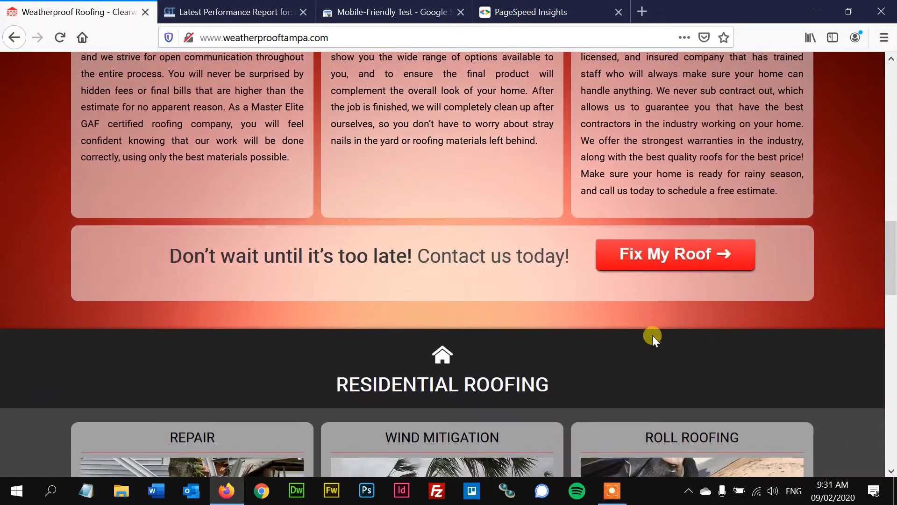
pyautogui.scroll(3, 652, 335)
pyautogui.scroll(-4, 652, 335)
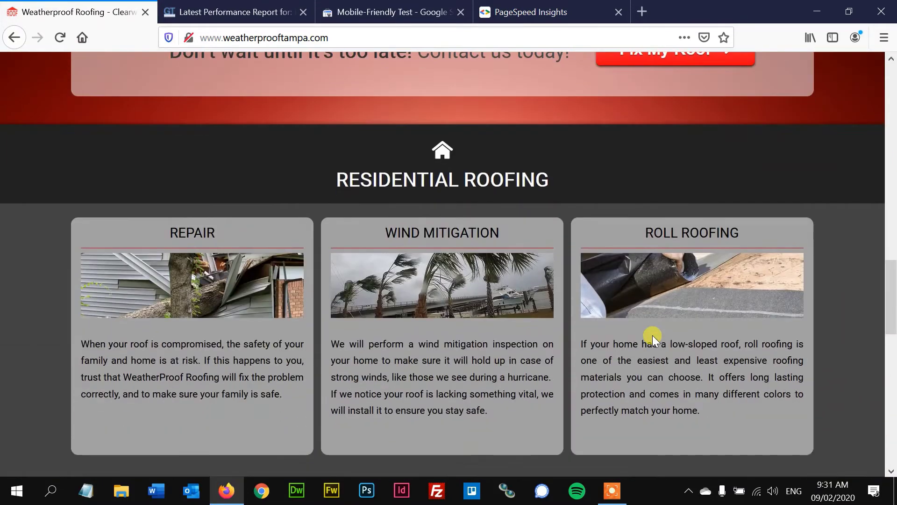
pyautogui.scroll(-1, 653, 335)
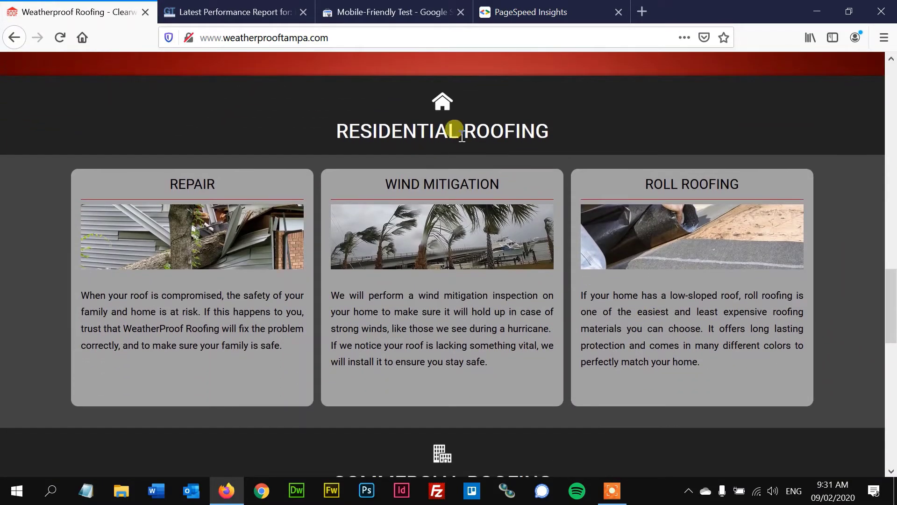
pyautogui.scroll(-1, 455, 131)
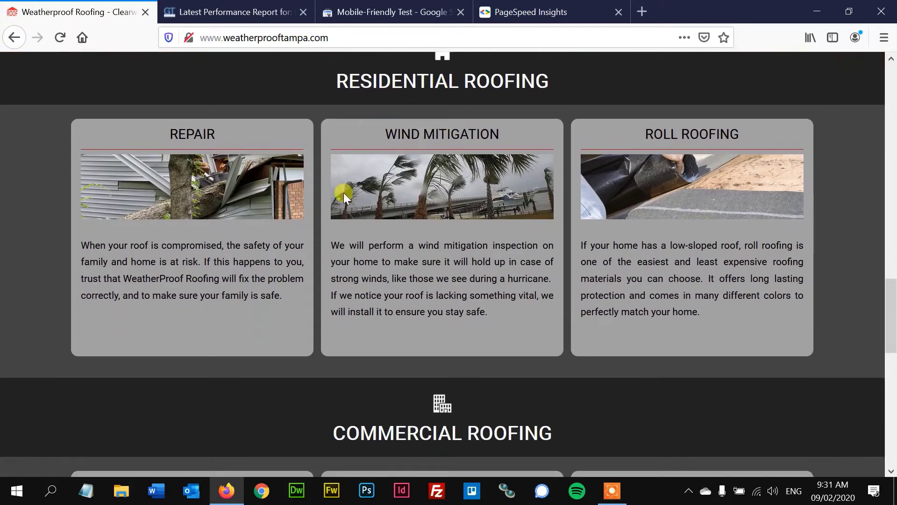
pyautogui.scroll(-5, 344, 204)
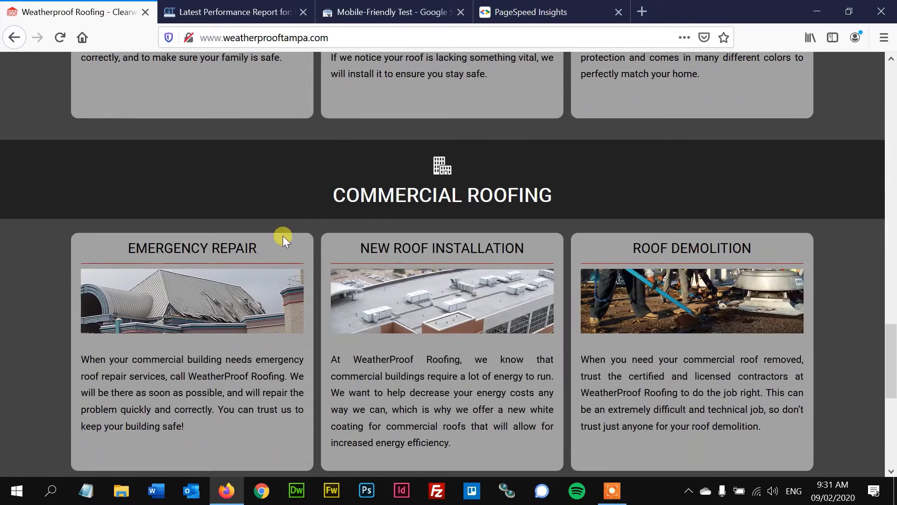
pyautogui.scroll(3, 282, 236)
pyautogui.scroll(-6, 282, 236)
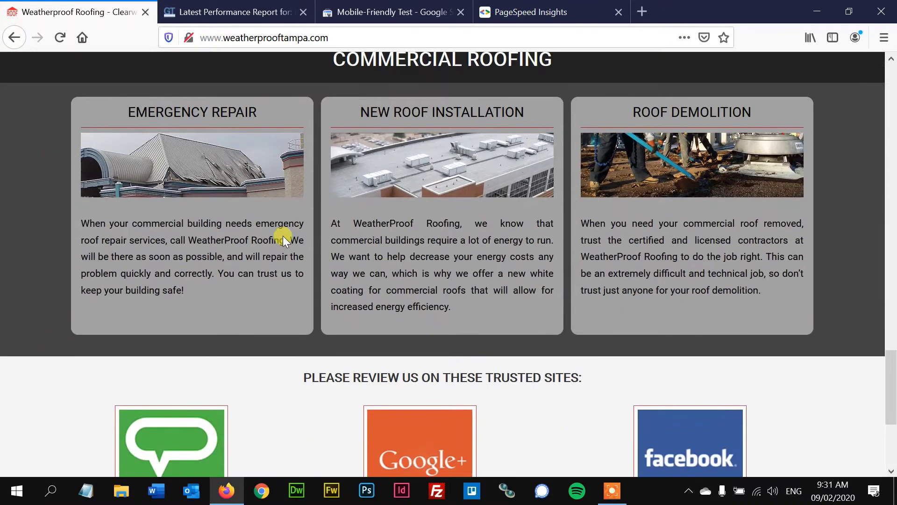
# - Check the homepage from the header through the review-site links to the footer for a contact form
pyautogui.scroll(-5, 282, 236)
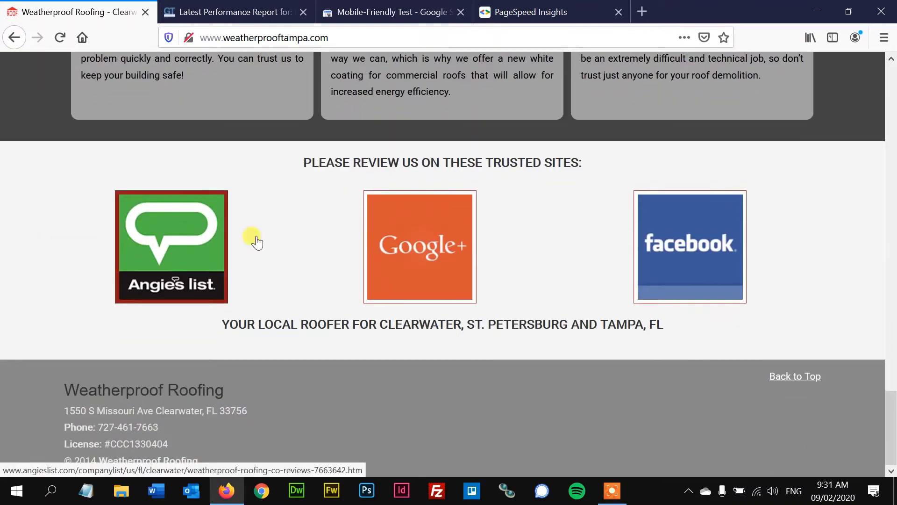
pyautogui.scroll(1, 589, 271)
pyautogui.scroll(20, 593, 270)
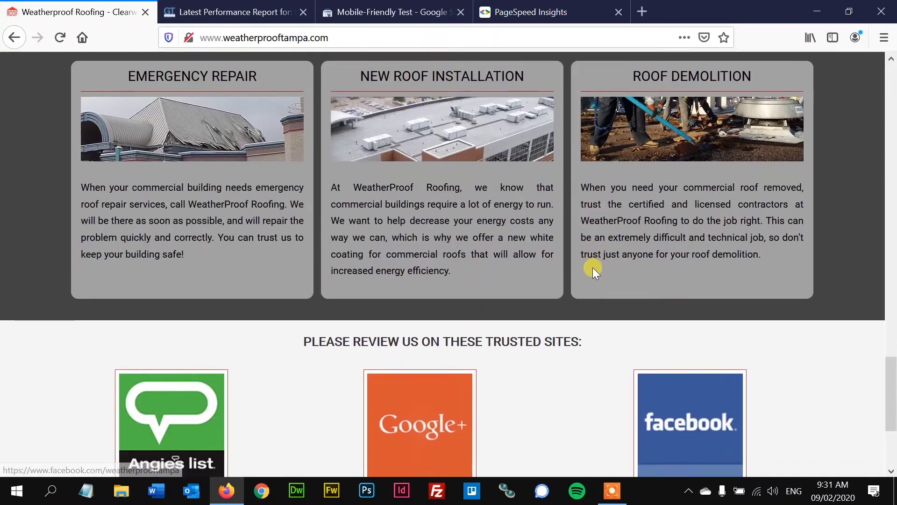
pyautogui.scroll(8, 593, 268)
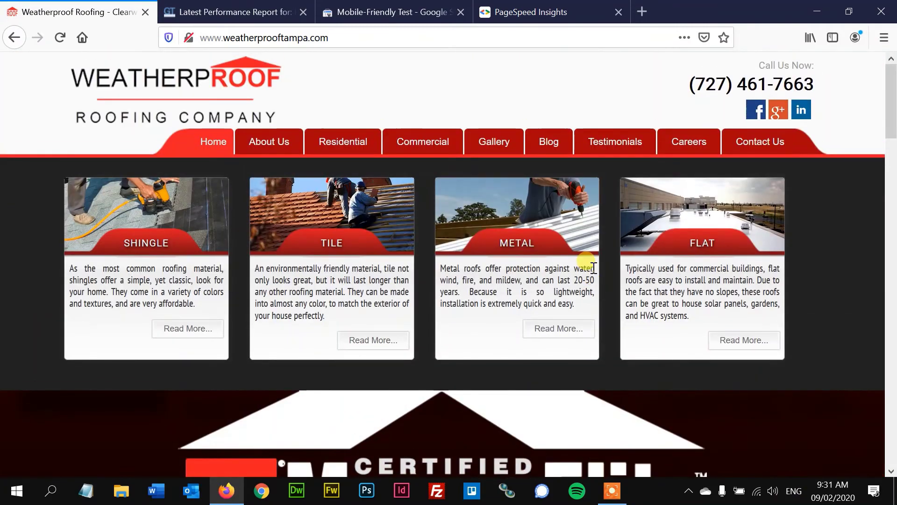
pyautogui.scroll(-20, 592, 268)
pyautogui.scroll(-4, 593, 268)
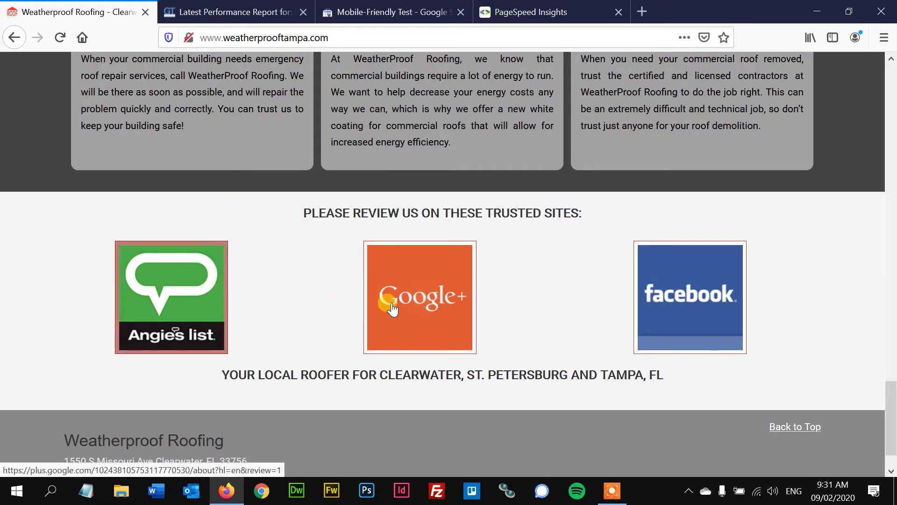
pyautogui.scroll(-1, 687, 298)
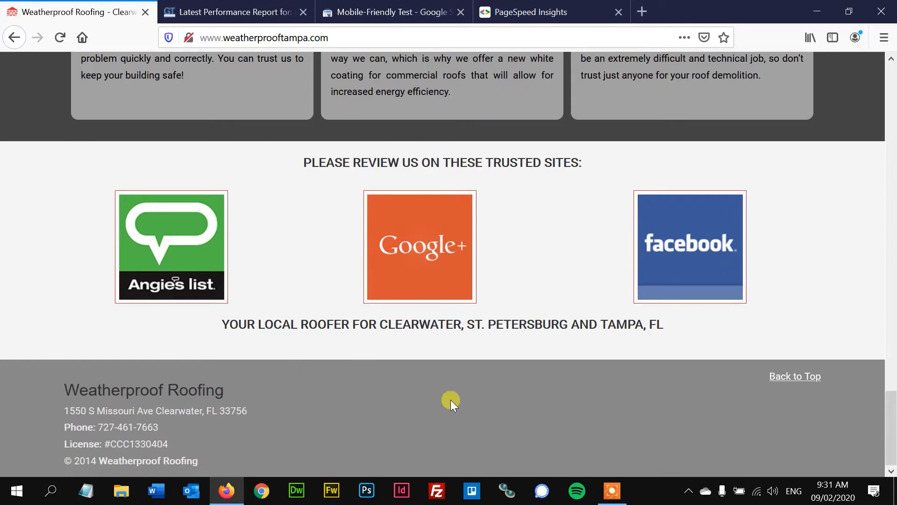
# - Open the Powertech Electric website, powertechelec.com, in a new browser tab
pyautogui.click(648, 11)
pyautogui.write('o')
pyautogui.press('BackSpace')
pyautogui.write('power')
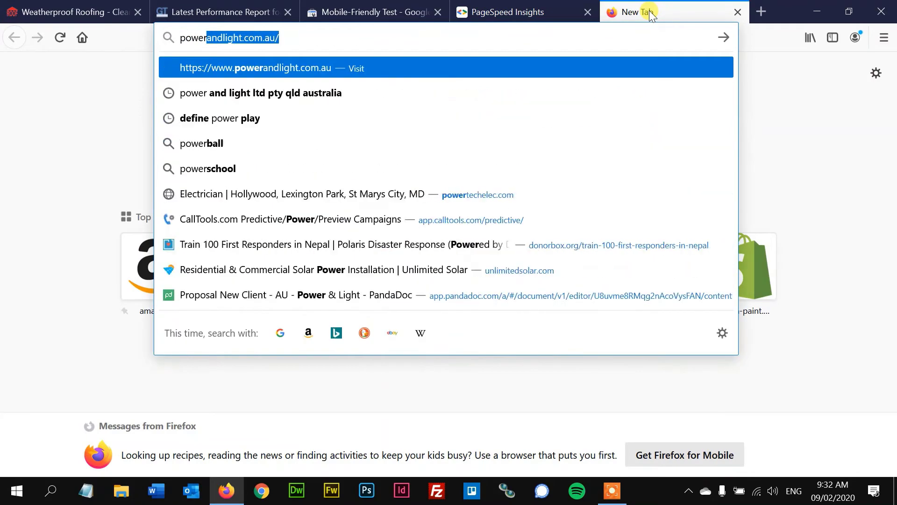
pyautogui.press('Return')
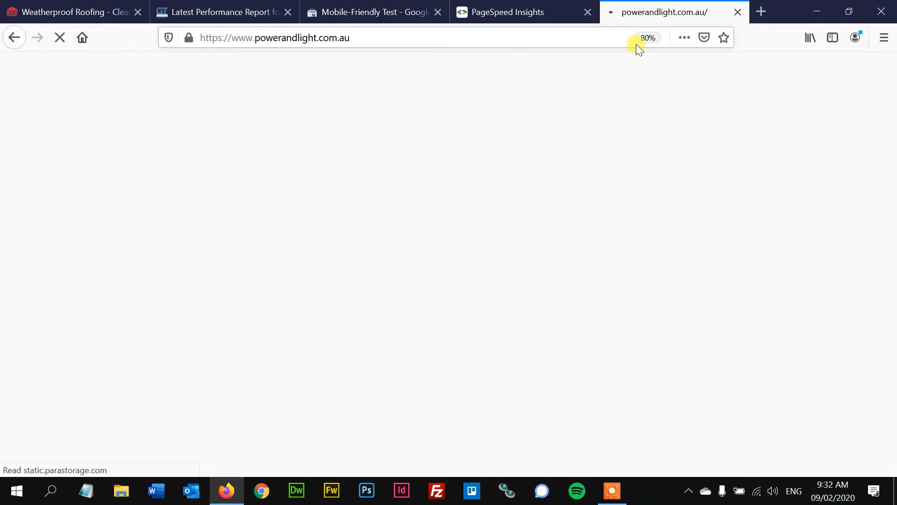
pyautogui.click(613, 41)
pyautogui.write('powertech')
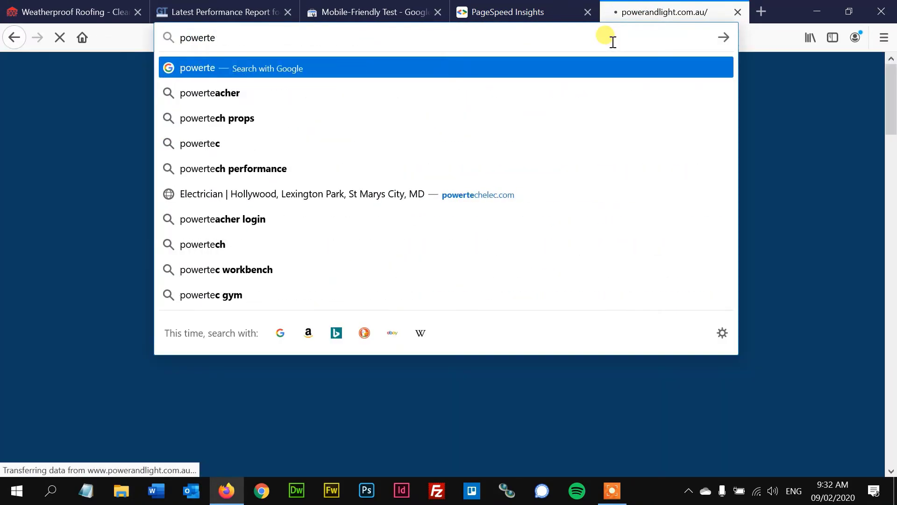
pyautogui.press('Down')
pyautogui.press('Down')
pyautogui.press('Down')
pyautogui.press('Down')
pyautogui.press('Down')
pyautogui.press('Return')
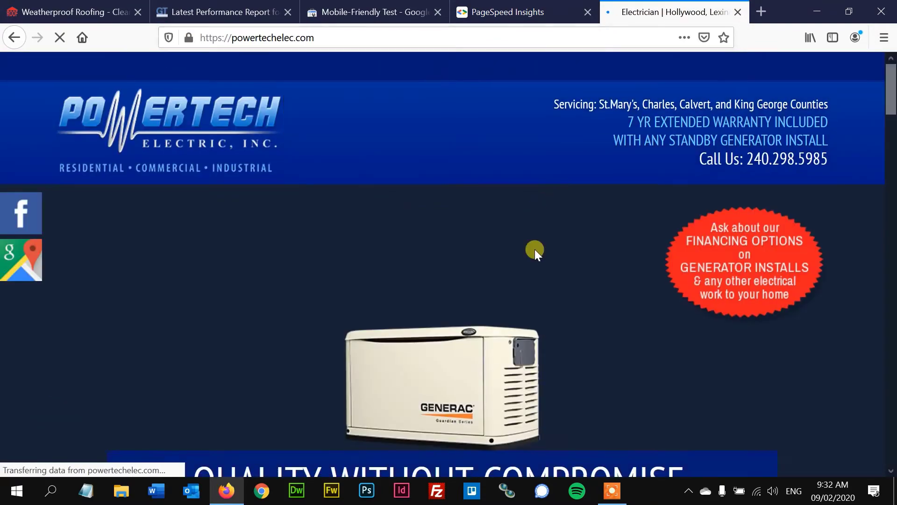
# - Find the Contact Us form near the end of the Powertech Electric homepage
pyautogui.scroll(-5, 534, 249)
pyautogui.scroll(-15, 535, 249)
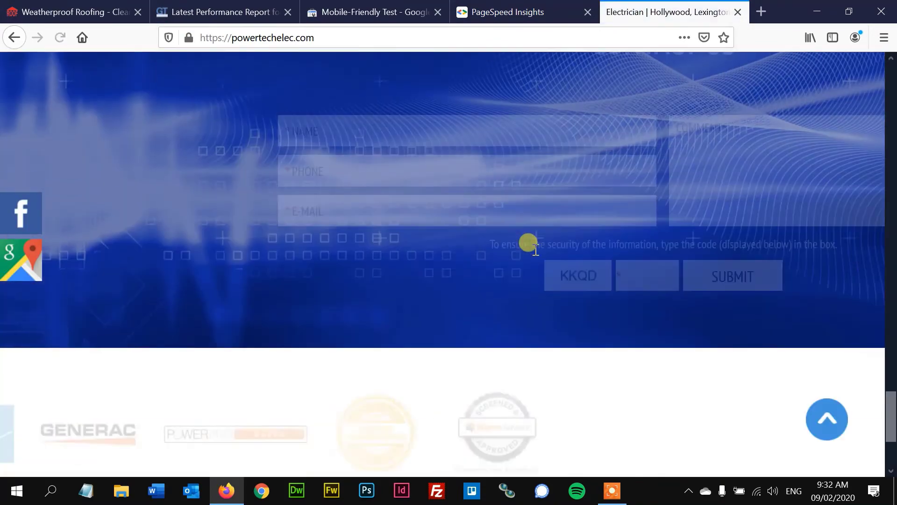
pyautogui.scroll(4, 535, 249)
pyautogui.scroll(1, 535, 248)
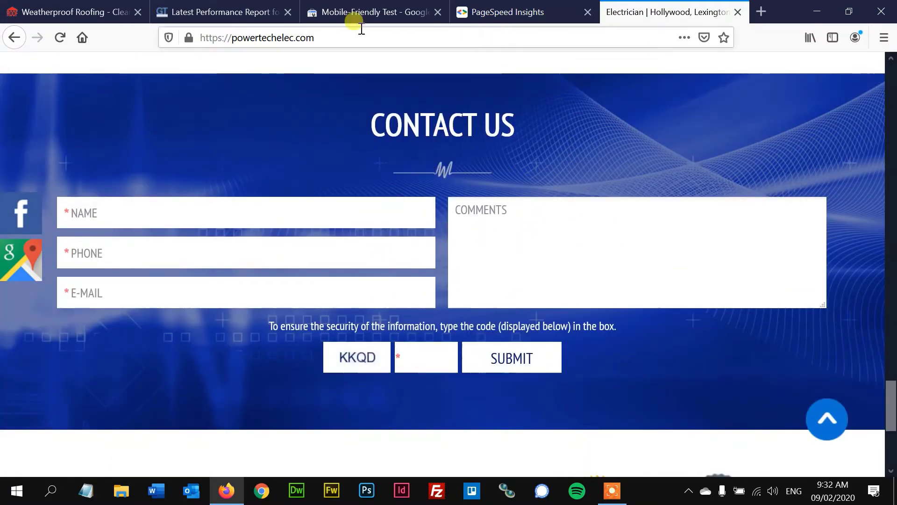
# - Compare the Weatherproof Roofing footer area with Powertech's contact form, highlighting the word "Contact" in the form's heading
pyautogui.click(85, 7)
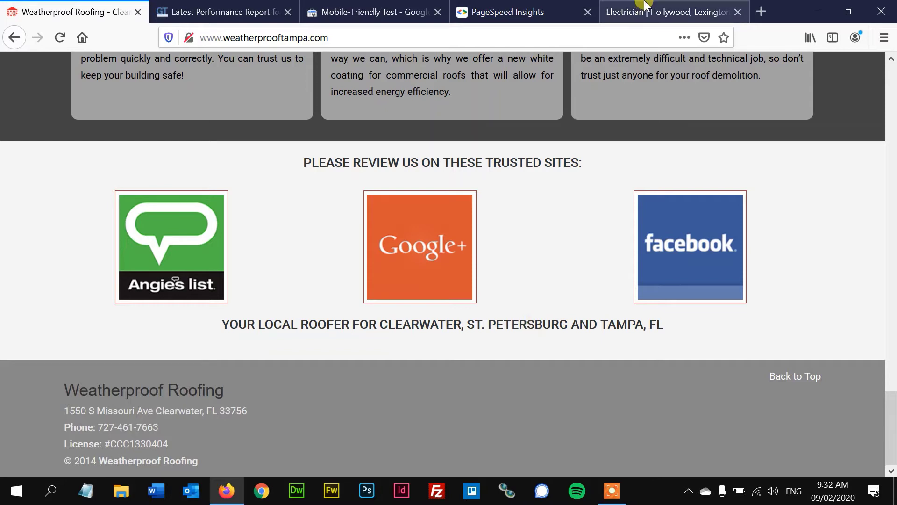
pyautogui.click(621, 11)
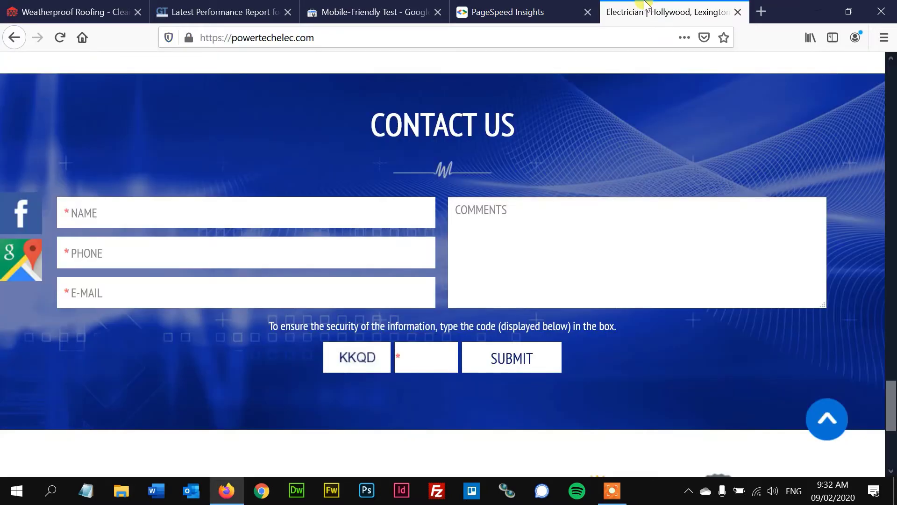
pyautogui.doubleClick(423, 135)
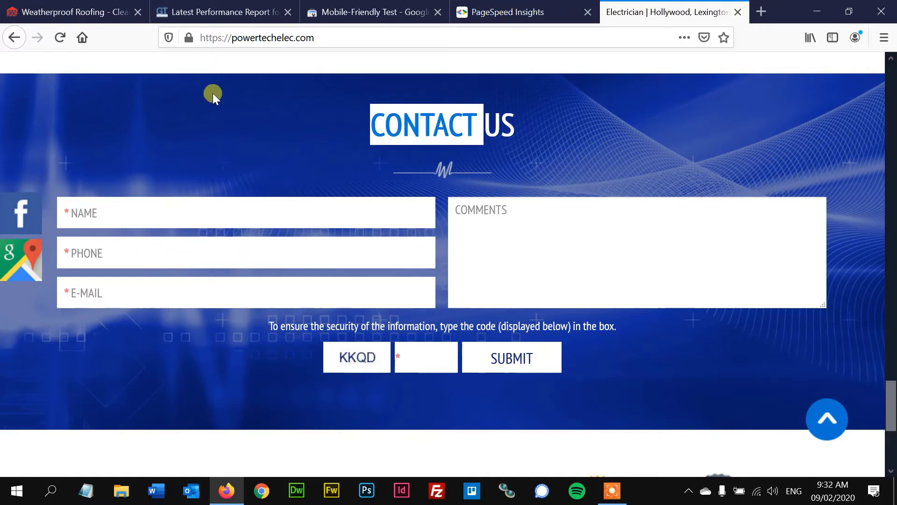
# - Return to the Weatherproof Roofing homepage and review it from the footer back up to the navigation menu
pyautogui.click(70, 10)
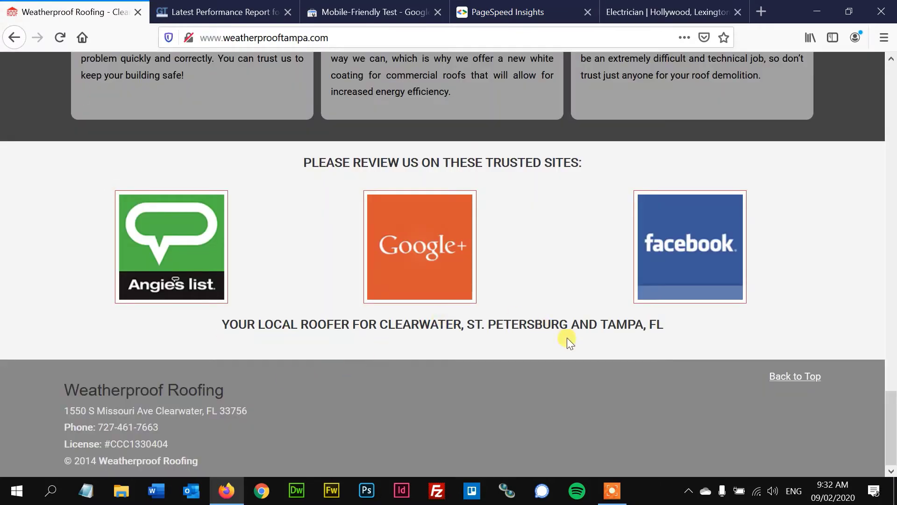
pyautogui.scroll(10, 567, 338)
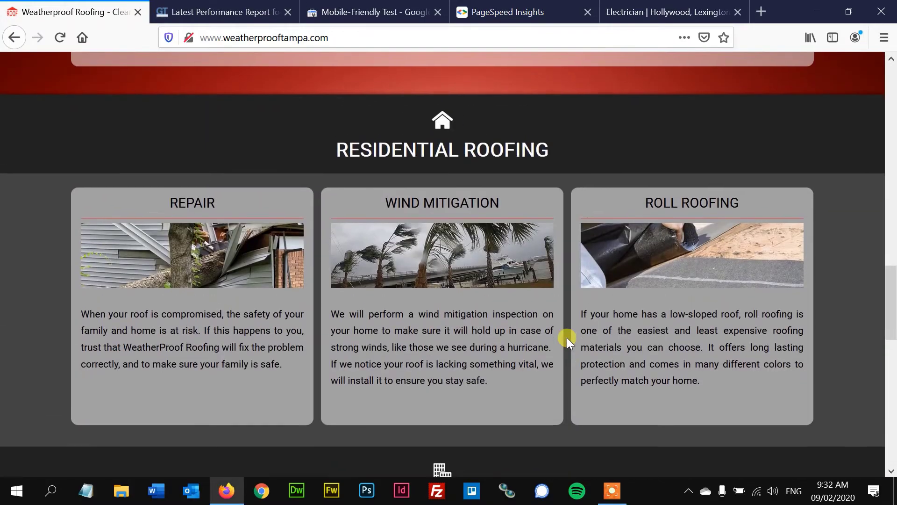
pyautogui.scroll(15, 568, 337)
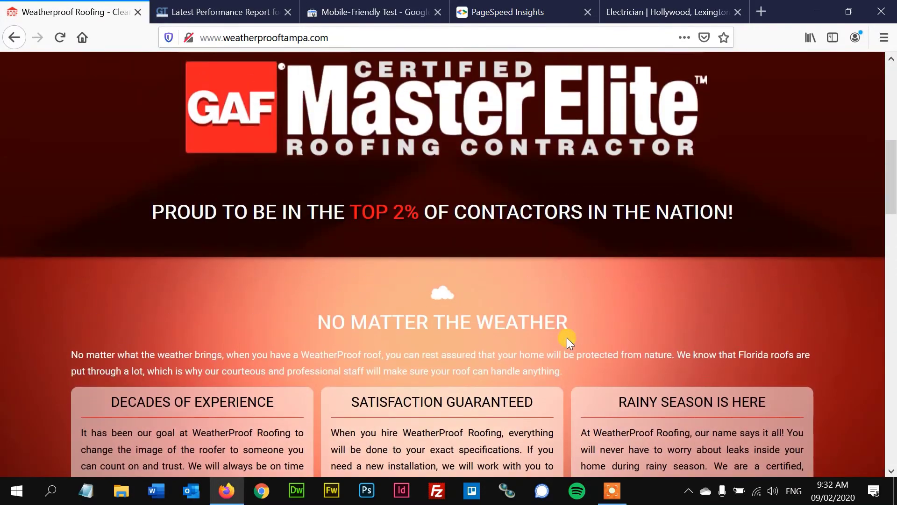
pyautogui.scroll(1, 567, 337)
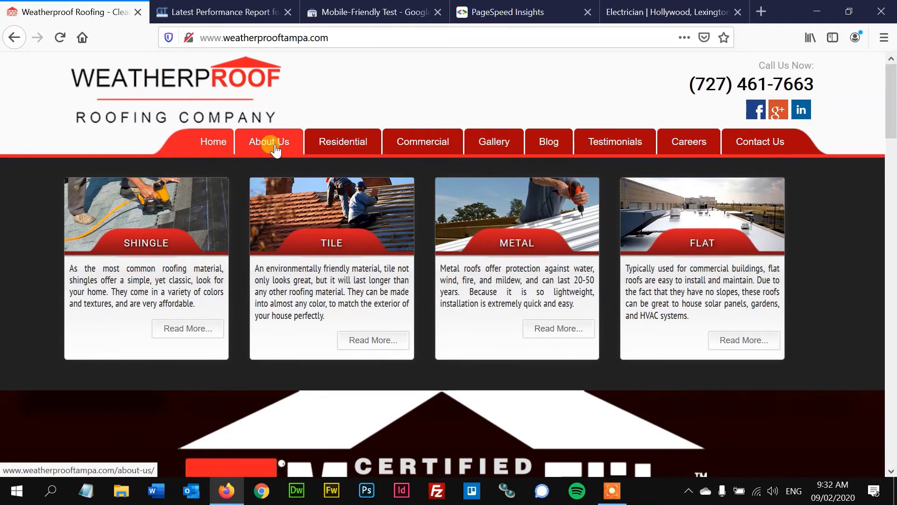
# - Examine the rendered mobile screenshot of the Weatherproof Roofing homepage in the Mobile-Friendly Test results
pyautogui.click(250, 11)
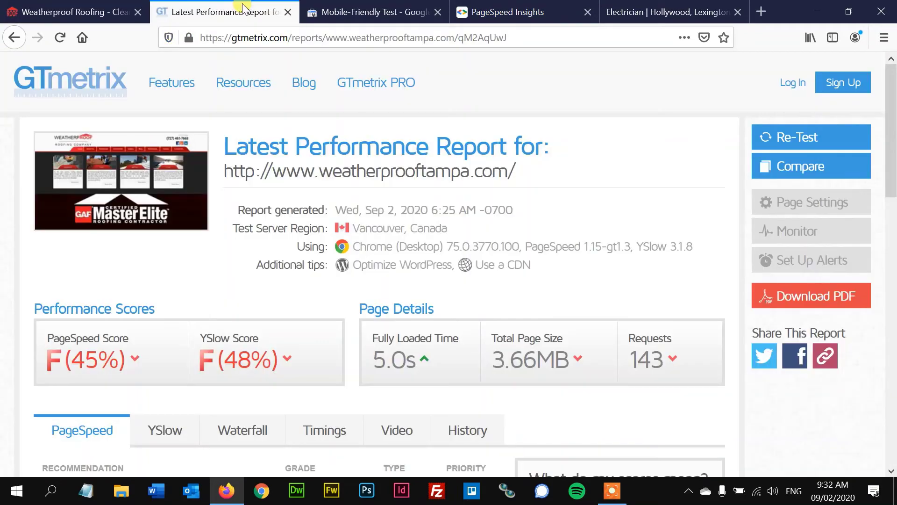
pyautogui.click(363, 10)
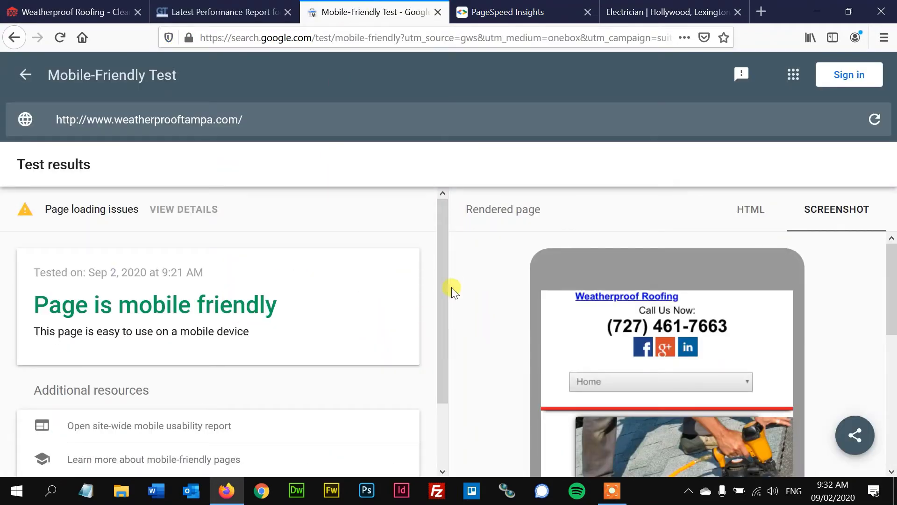
pyautogui.scroll(-4, 473, 294)
pyautogui.scroll(4, 467, 289)
pyautogui.scroll(-10, 486, 310)
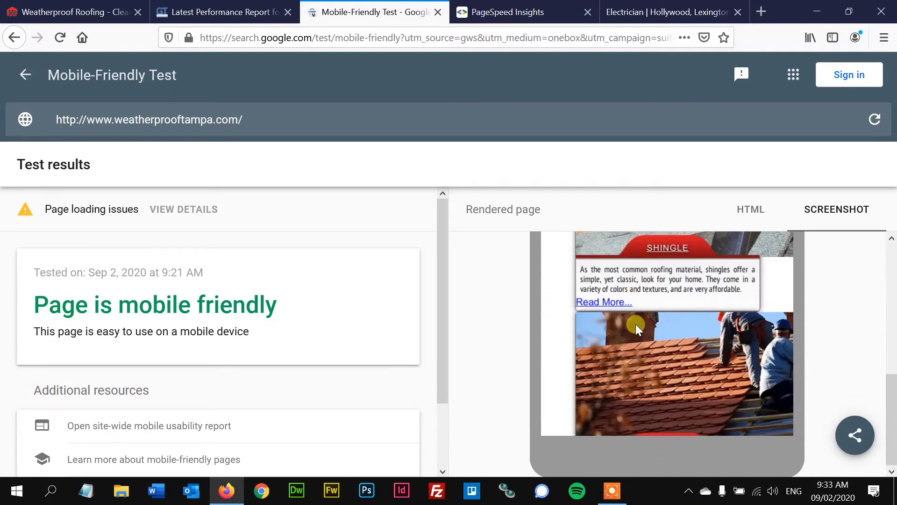
# - Recheck the rendered mobile screenshot up to its header, and highlight the mobile performance score in the PageSpeed Insights report
pyautogui.scroll(10, 635, 323)
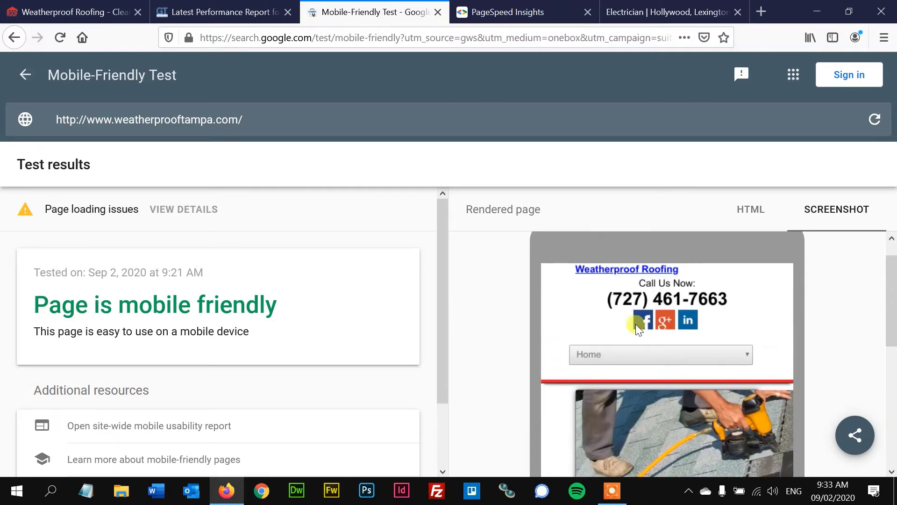
pyautogui.scroll(-5, 636, 324)
pyautogui.scroll(6, 636, 324)
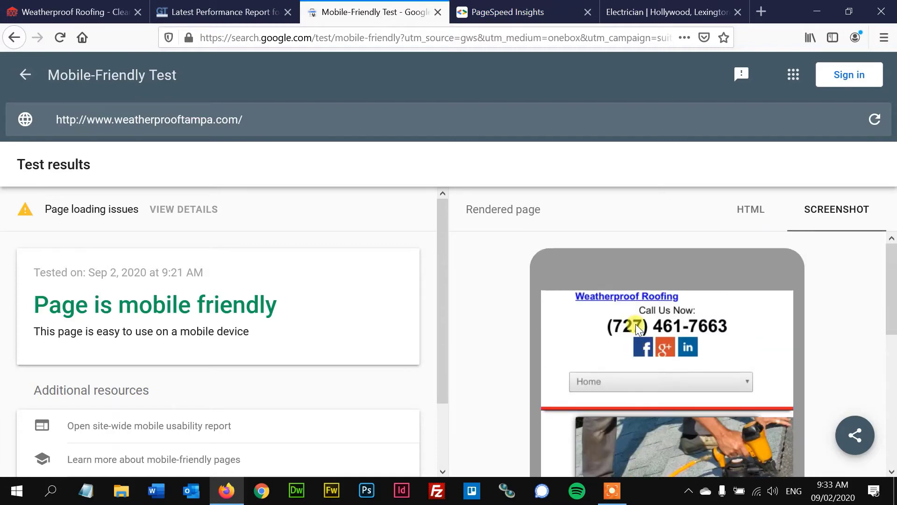
pyautogui.click(507, 9)
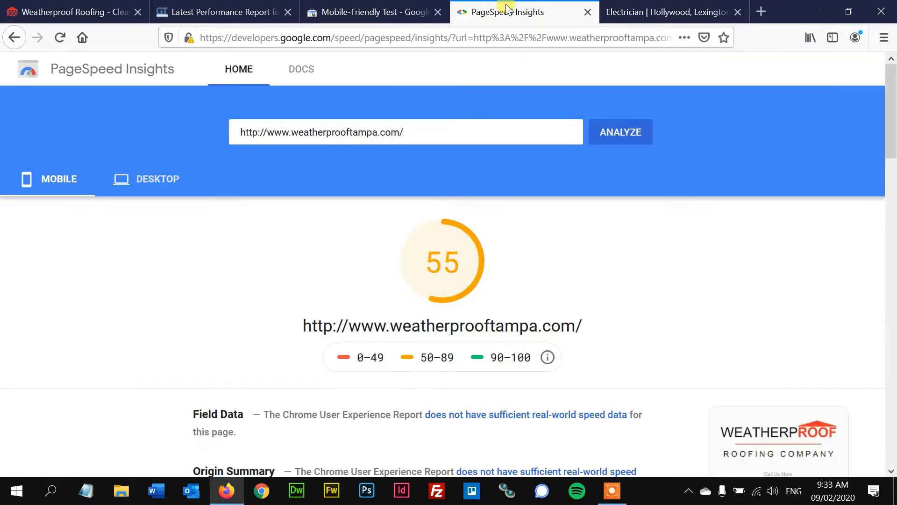
pyautogui.doubleClick(433, 255)
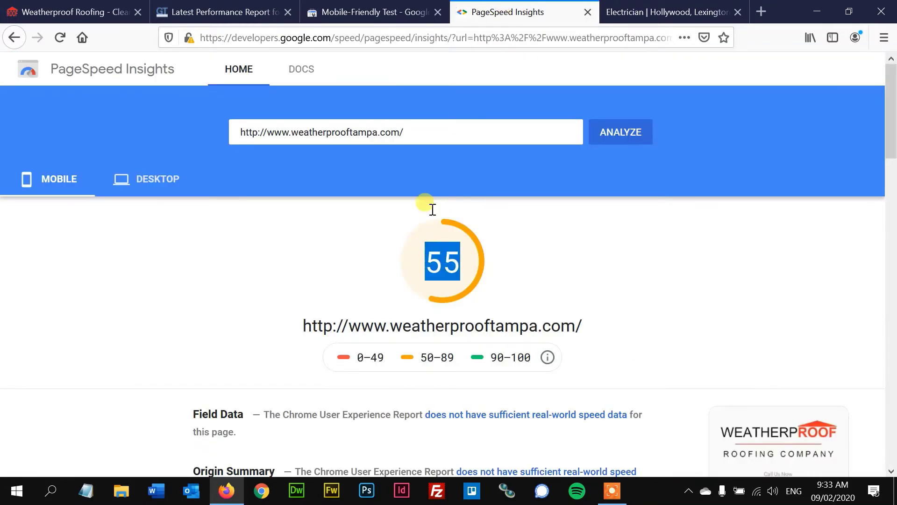
# - Review the GTmetrix report for the Weatherproof site, highlighting the Fully Loaded Time and checking the PageSpeed Score
pyautogui.click(335, 6)
pyautogui.click(235, 6)
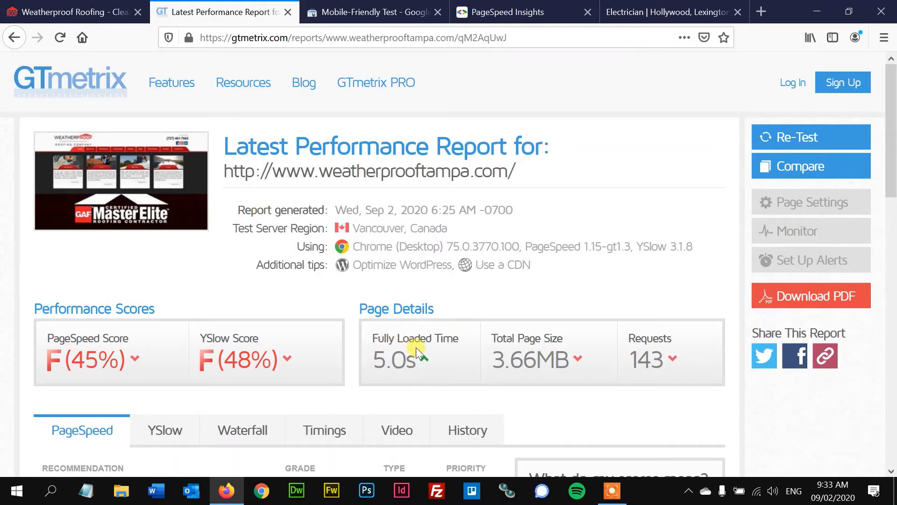
pyautogui.moveTo(424, 360)
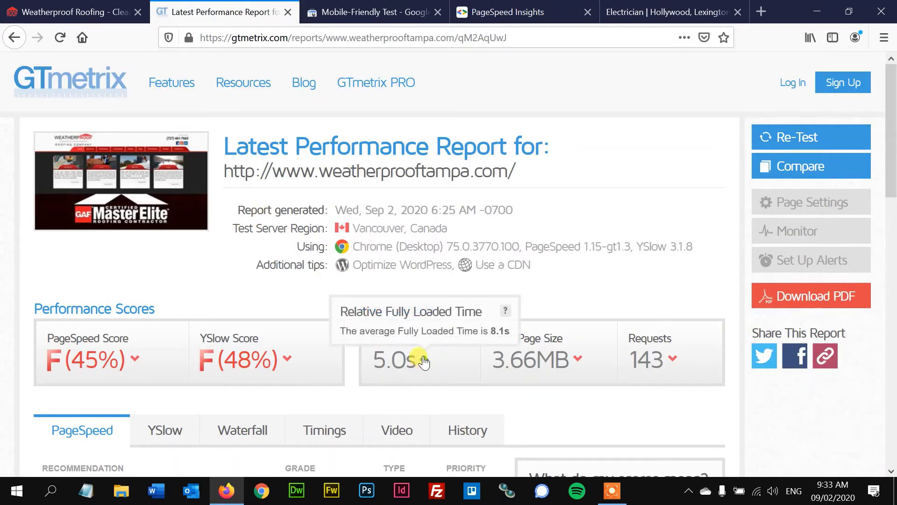
pyautogui.moveTo(422, 360); pyautogui.dragTo(379, 358)
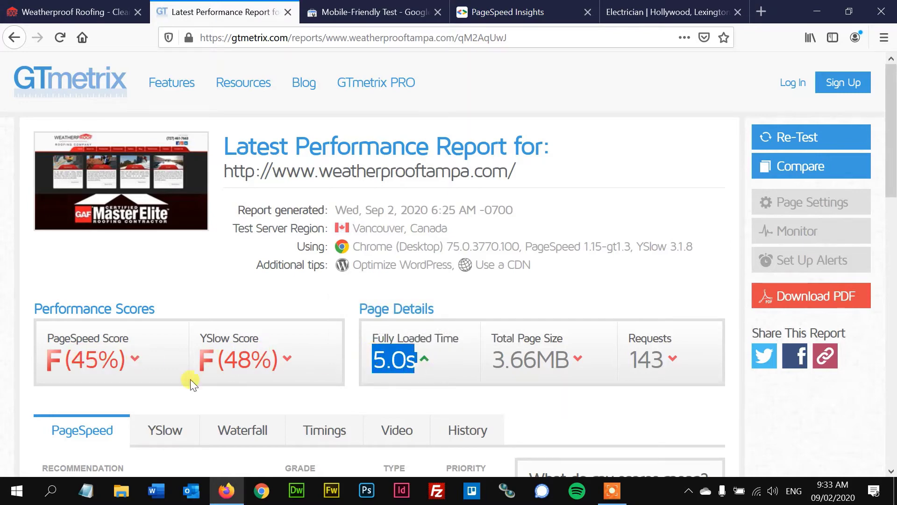
pyautogui.click(65, 359)
pyautogui.moveTo(65, 359); pyautogui.dragTo(126, 360)
pyautogui.click(61, 354)
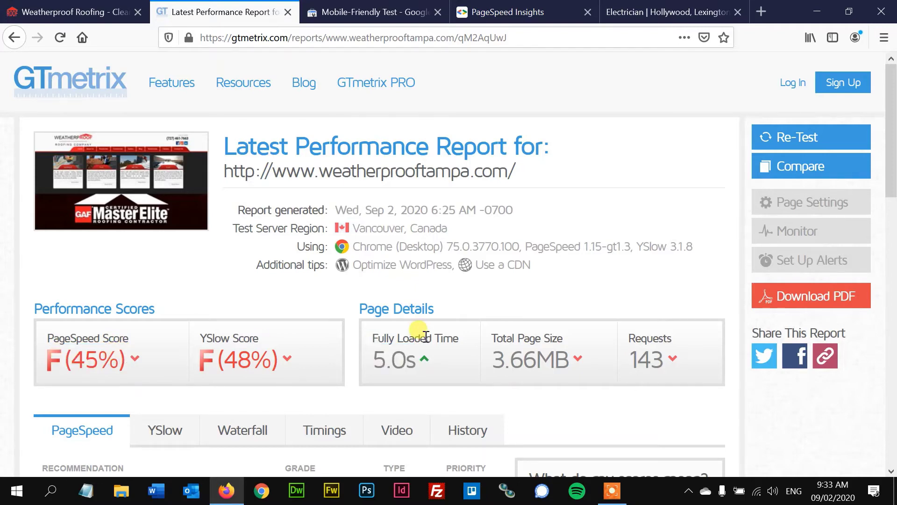
pyautogui.scroll(-3, 425, 335)
pyautogui.scroll(3, 424, 336)
# - Open the page source of the Weatherproof Roofing homepage and highlight the title tag and the business name inside it
pyautogui.click(83, 8)
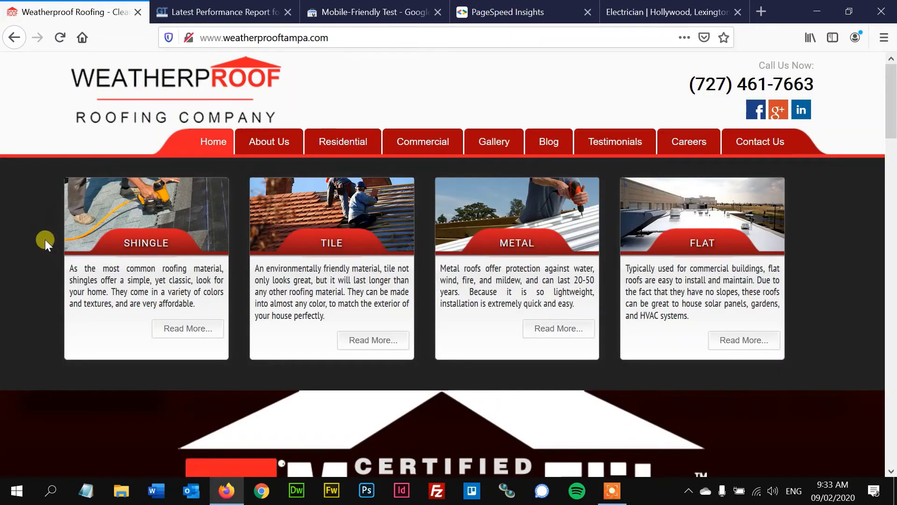
pyautogui.hotkey('ctrl', 'u')
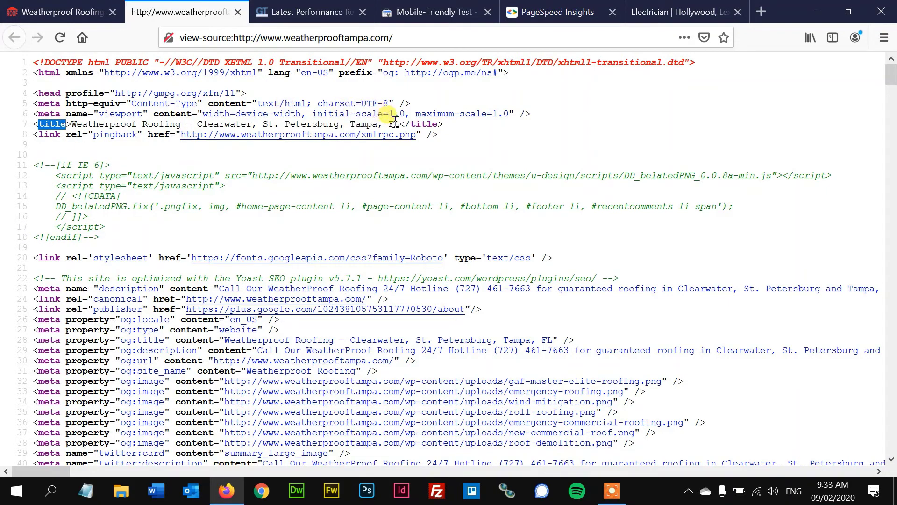
pyautogui.doubleClick(426, 124)
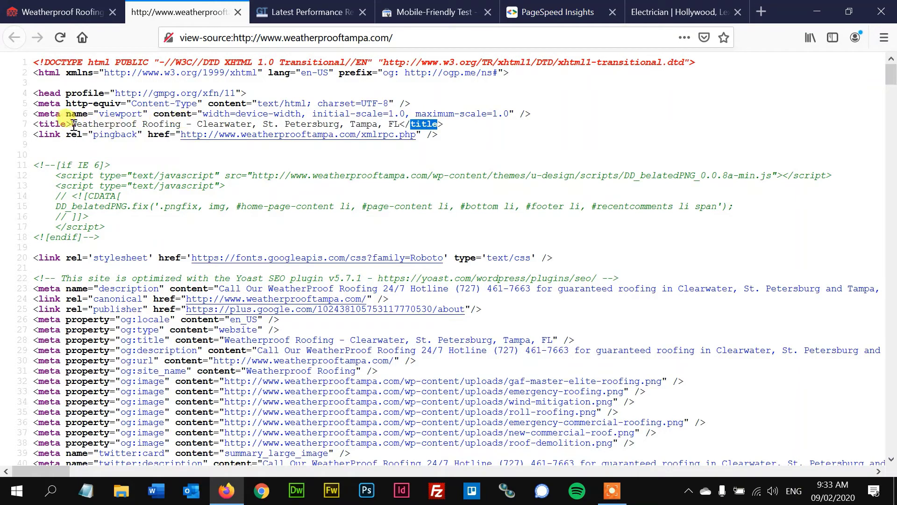
pyautogui.moveTo(74, 124); pyautogui.dragTo(181, 124)
pyautogui.click(174, 112)
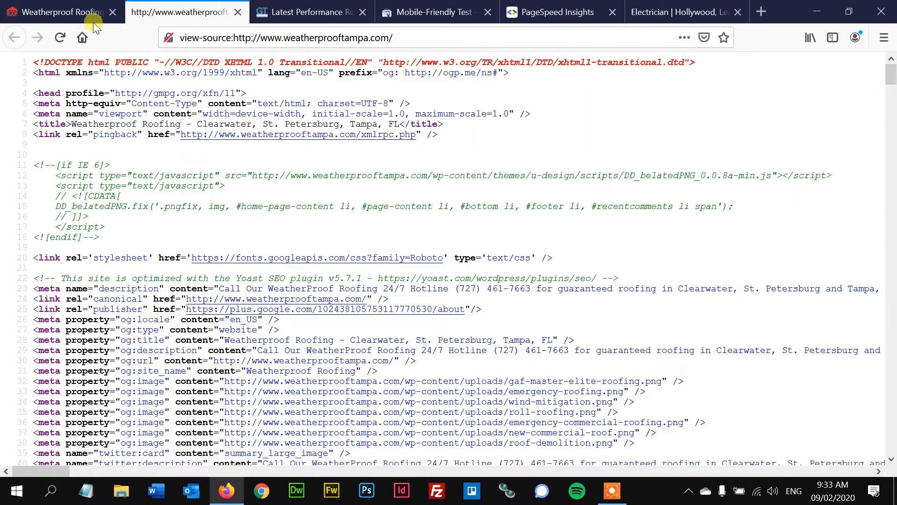
# - Compare the homepage with its source code, highlighting "Weatherproof Roofing" in the page title
pyautogui.click(94, 22)
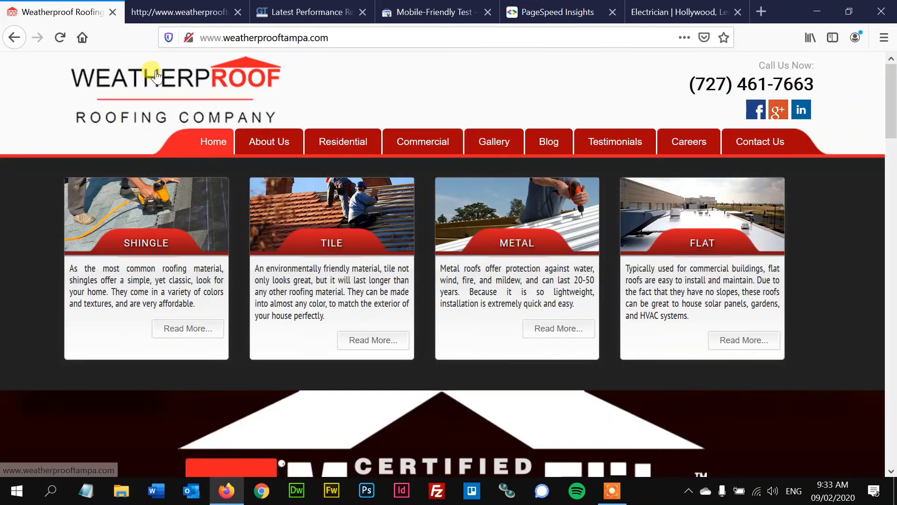
pyautogui.click(168, 13)
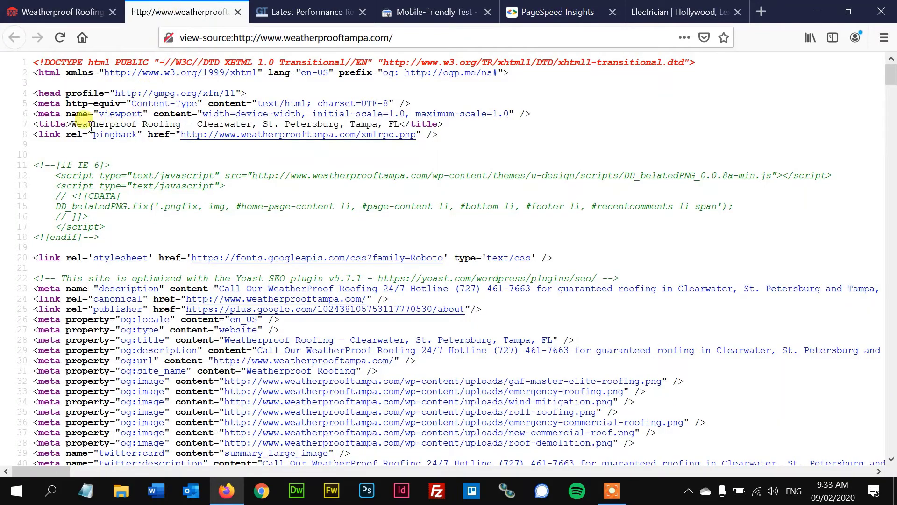
pyautogui.moveTo(73, 124); pyautogui.dragTo(205, 126)
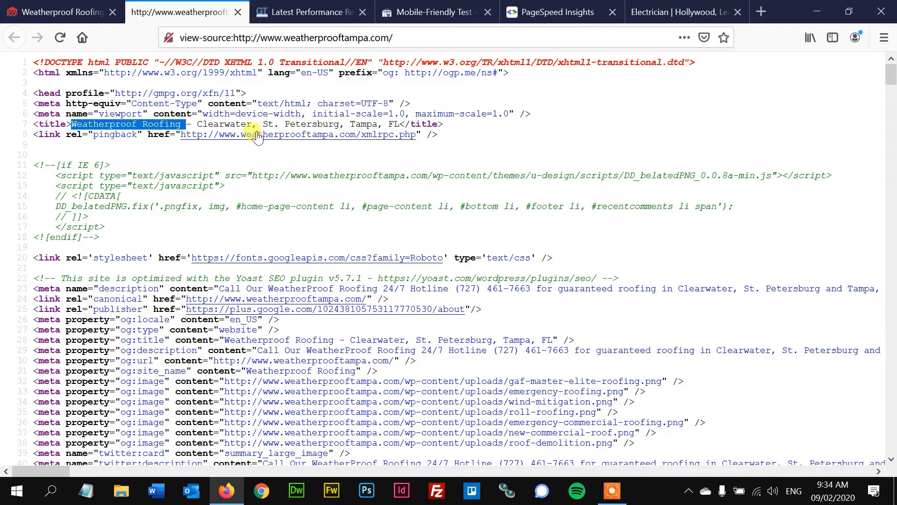
pyautogui.click(203, 123)
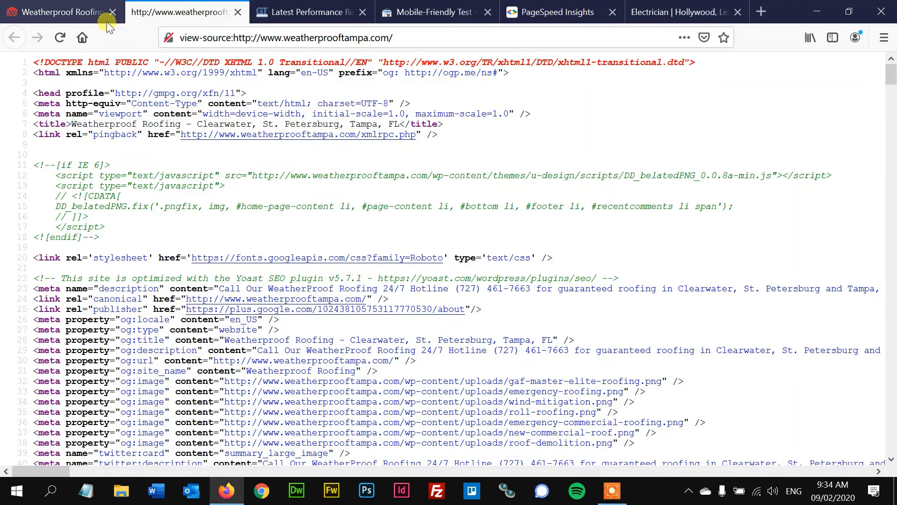
# - Check the homepage content against the source title, highlighting the locations "Clearwater, St. Petersburg, Tampa, FL" and the word "Roofing"
pyautogui.click(75, 13)
pyautogui.scroll(-2, 299, 241)
pyautogui.scroll(-8, 301, 241)
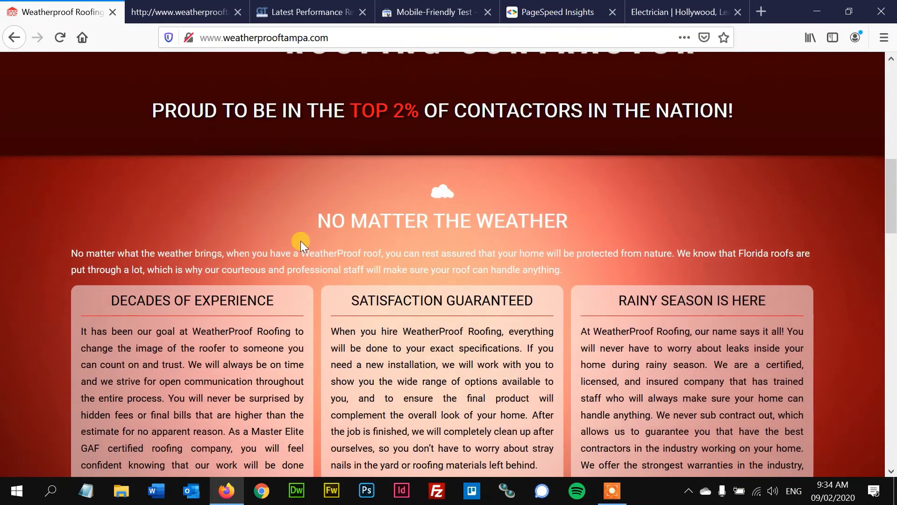
pyautogui.scroll(7, 301, 240)
pyautogui.click(151, 5)
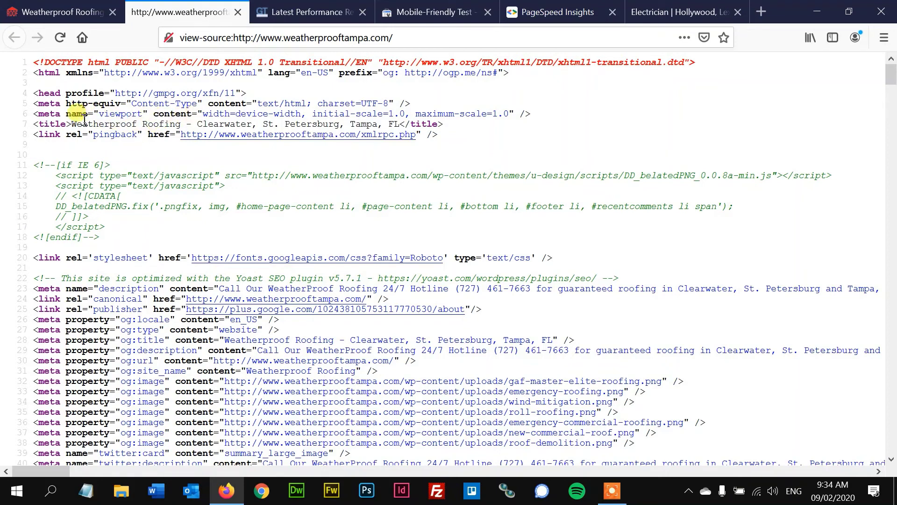
pyautogui.moveTo(72, 124); pyautogui.dragTo(400, 126)
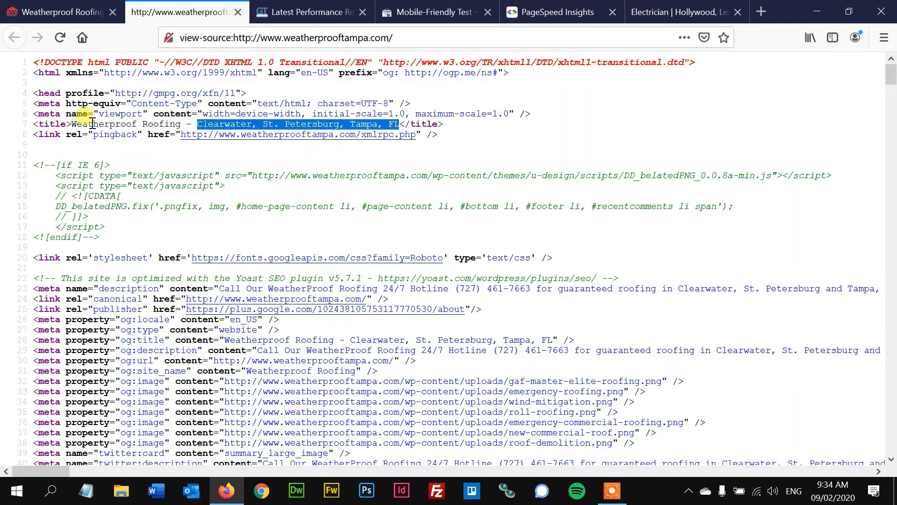
pyautogui.click(189, 123)
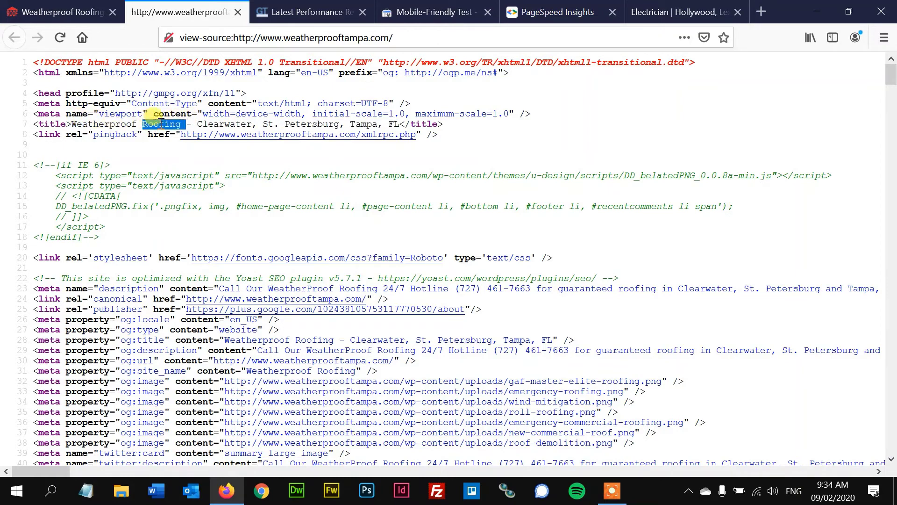
pyautogui.moveTo(262, 126); pyautogui.dragTo(353, 125)
pyautogui.click(351, 125)
# - Search the page source for "<h1" and highlight the heading's text and tag
pyautogui.hotkey('ctrl', 'f')
pyautogui.write('<h1')
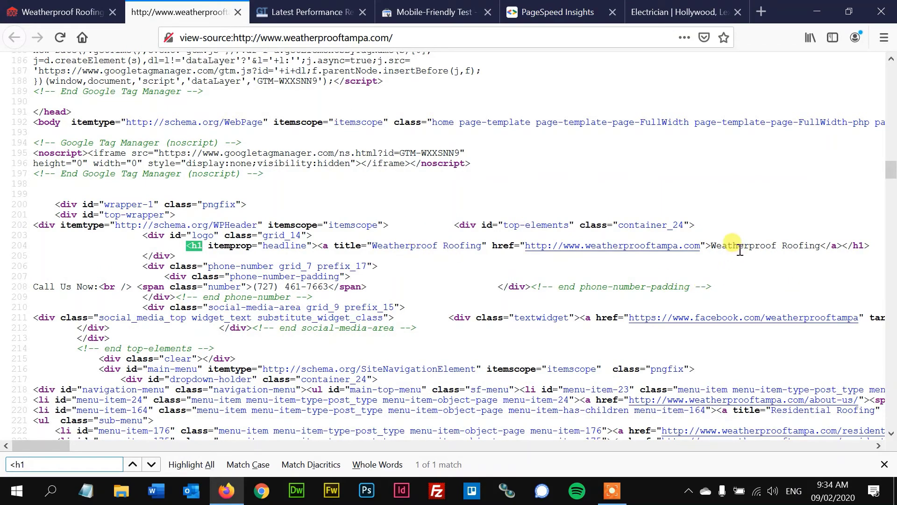
pyautogui.moveTo(739, 245); pyautogui.dragTo(782, 248)
pyautogui.click(827, 243)
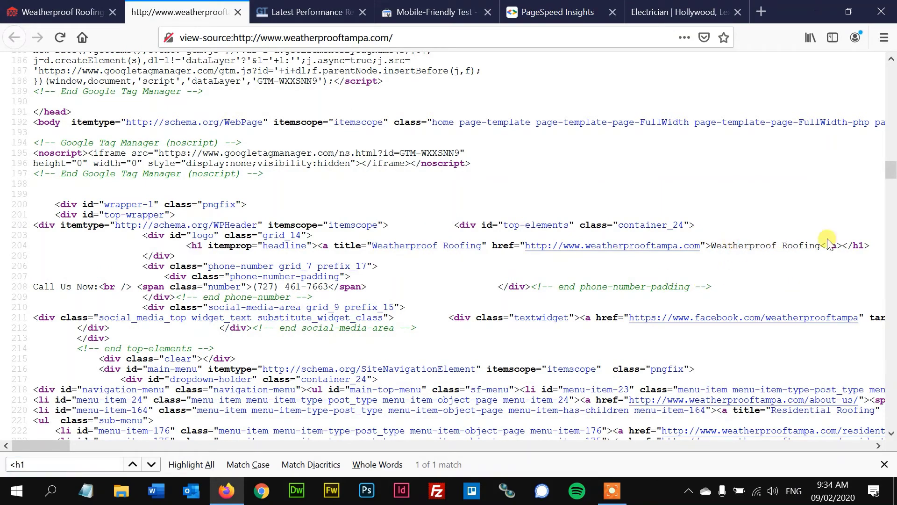
pyautogui.doubleClick(857, 244)
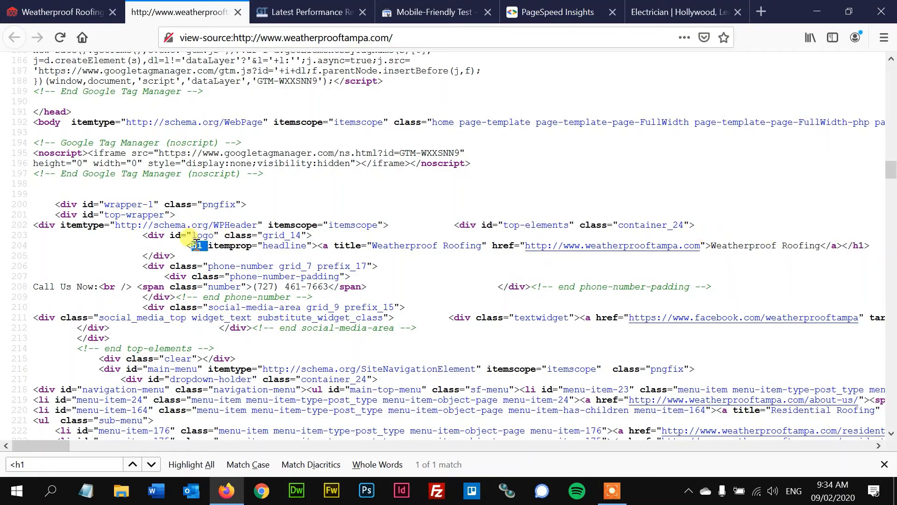
# - Review the homepage's visible headings against the source code, highlighting "Weatherproof" in the H1 element
pyautogui.click(73, 14)
pyautogui.scroll(3, 231, 229)
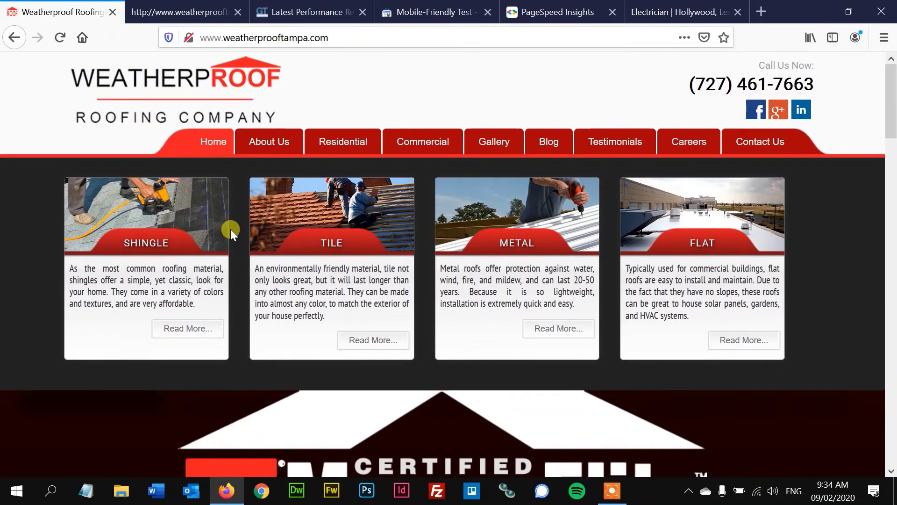
pyautogui.scroll(-10, 231, 229)
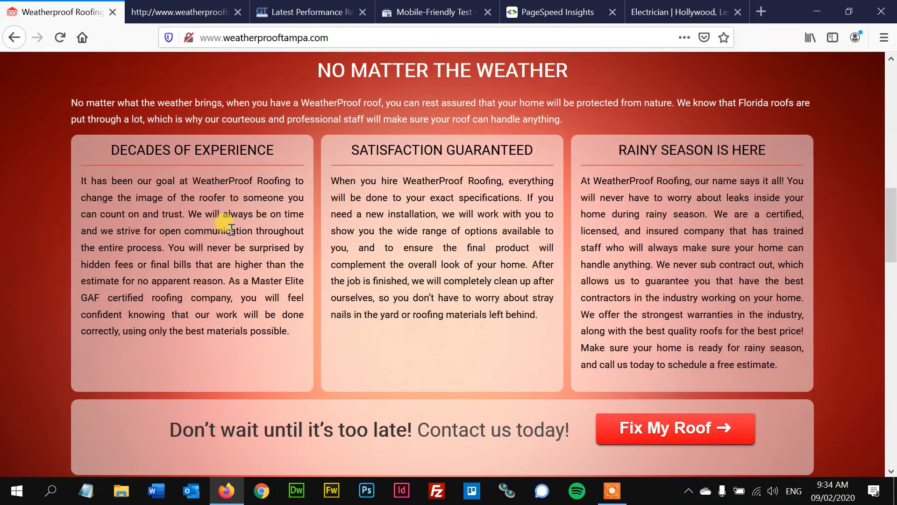
pyautogui.scroll(-6, 231, 229)
pyautogui.click(182, 5)
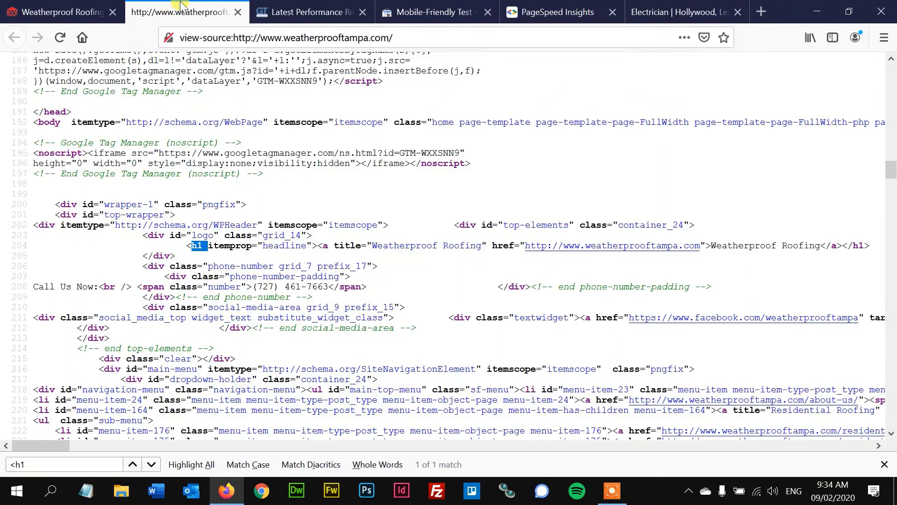
pyautogui.doubleClick(716, 246)
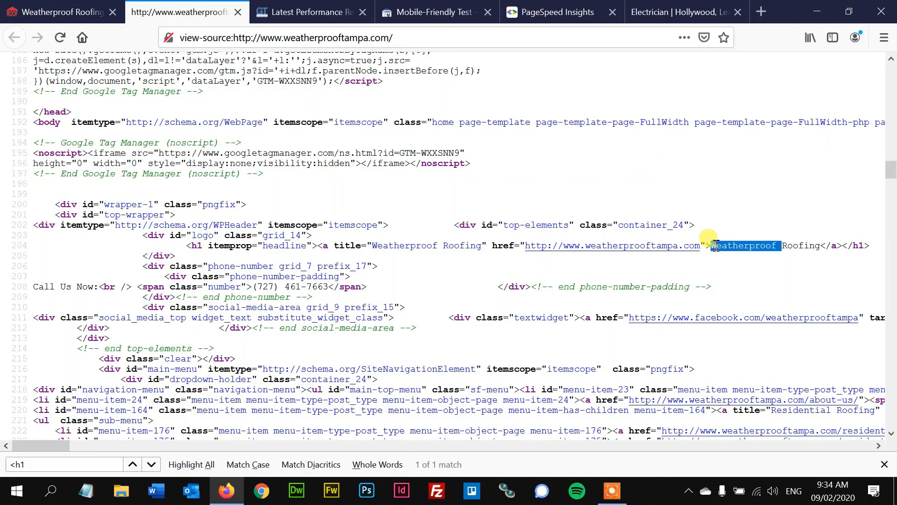
# - Review the homepage from the Commercial Roofing section back up to the header
pyautogui.click(66, 12)
pyautogui.scroll(-12, 267, 211)
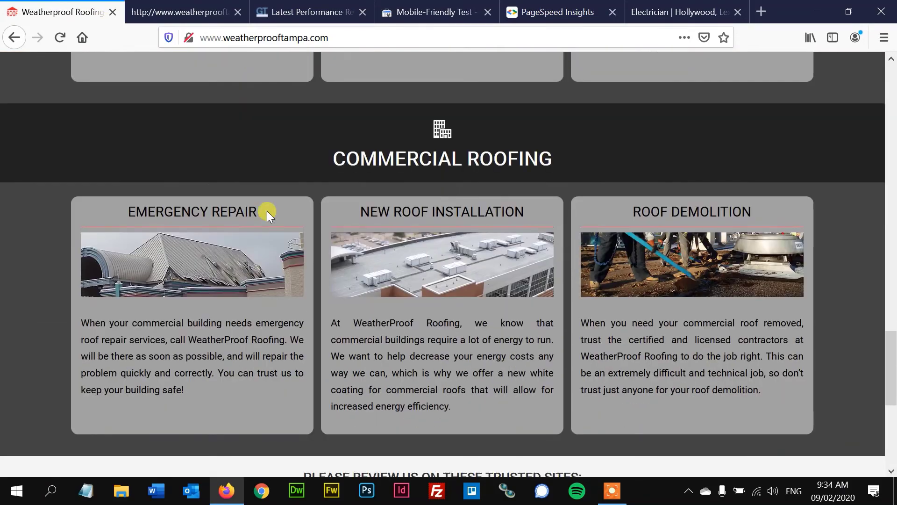
pyautogui.scroll(19, 268, 211)
pyautogui.scroll(10, 267, 211)
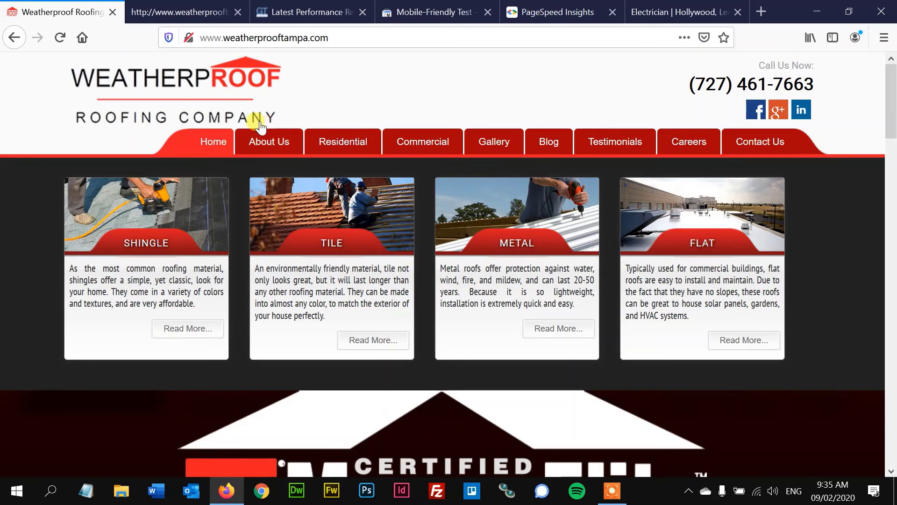
# - Open the About Us page, review its text, team profiles and footer, and return to the homepage
pyautogui.click(264, 141)
pyautogui.scroll(-15, 331, 214)
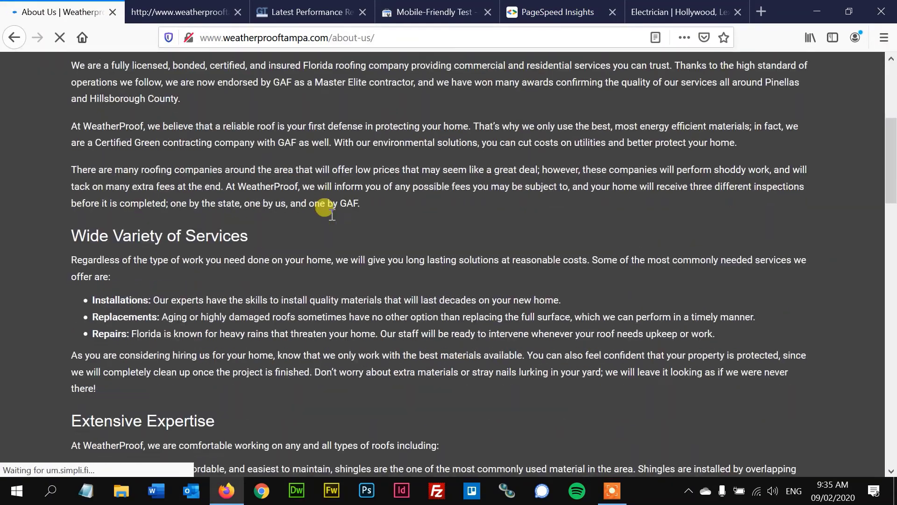
pyautogui.scroll(-8, 331, 214)
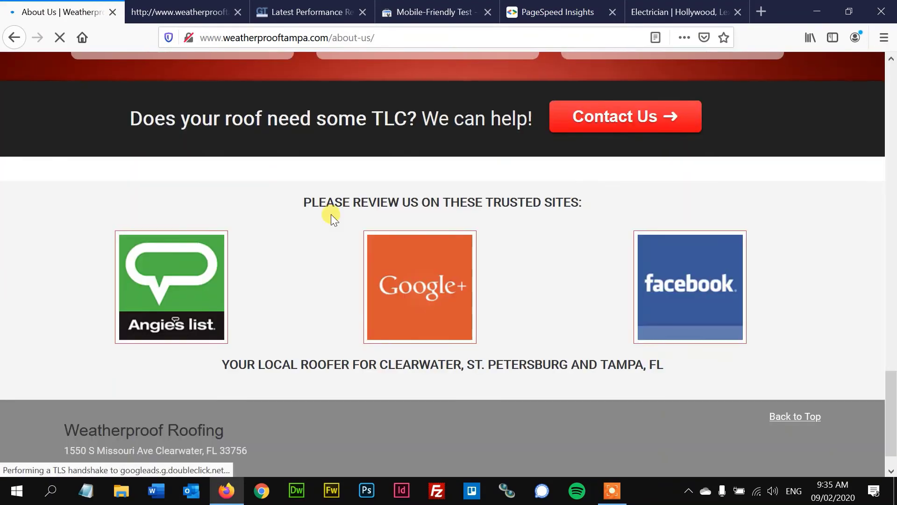
pyautogui.scroll(10, 331, 215)
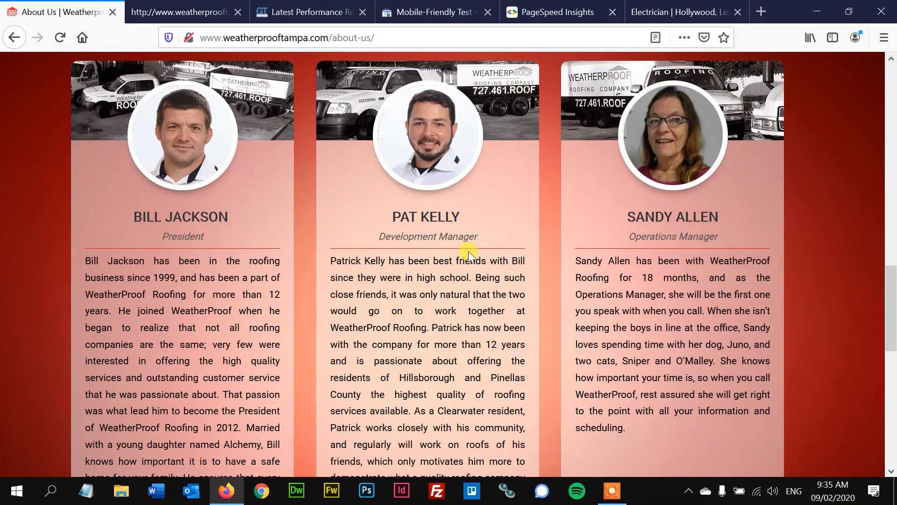
pyautogui.scroll(8, 468, 251)
pyautogui.scroll(3, 356, 218)
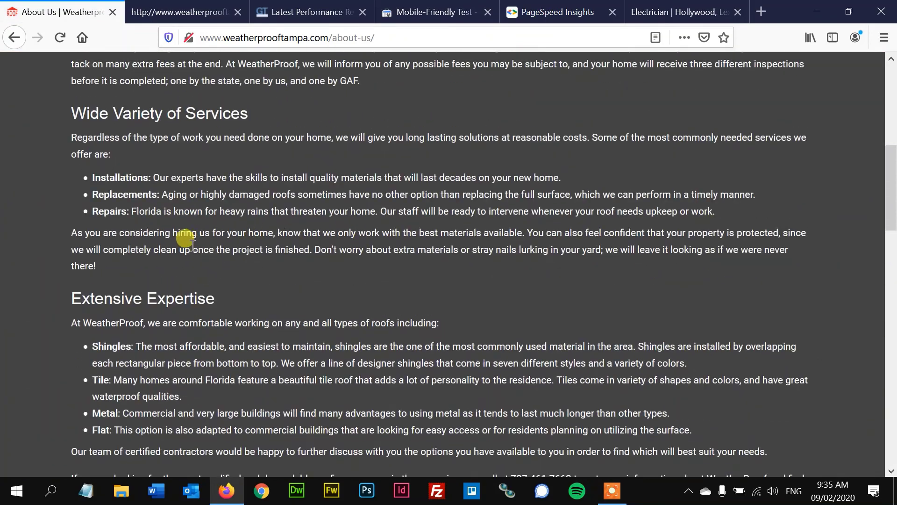
pyautogui.scroll(8, 232, 265)
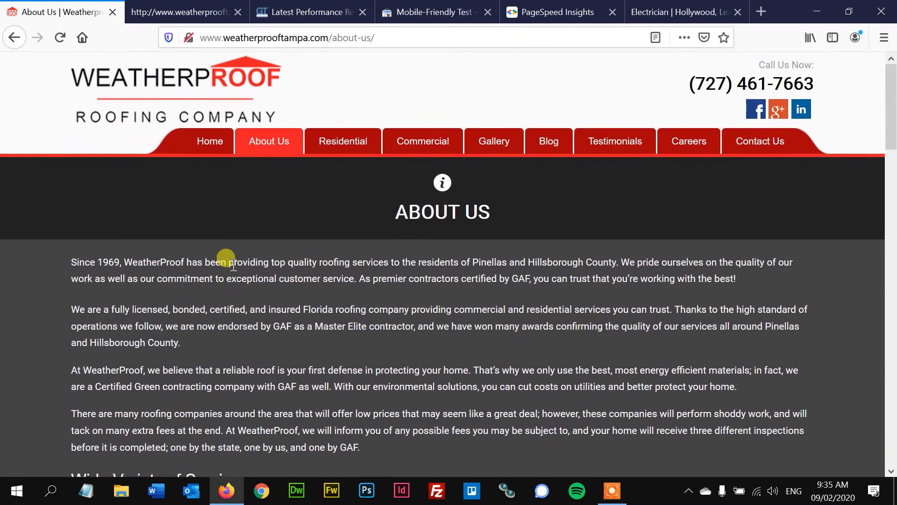
pyautogui.click(218, 90)
pyautogui.scroll(-1, 255, 236)
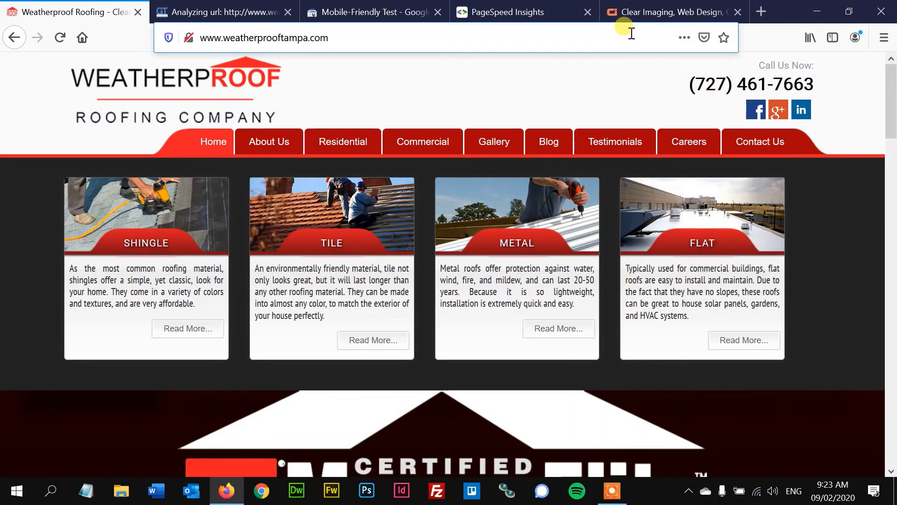
# - Switch to the Clear Imaging homepage and review its banner text, highlighting the "2,500" and "2 decades" claims and the "We Design WICKED Websites" headline
pyautogui.click(633, 14)
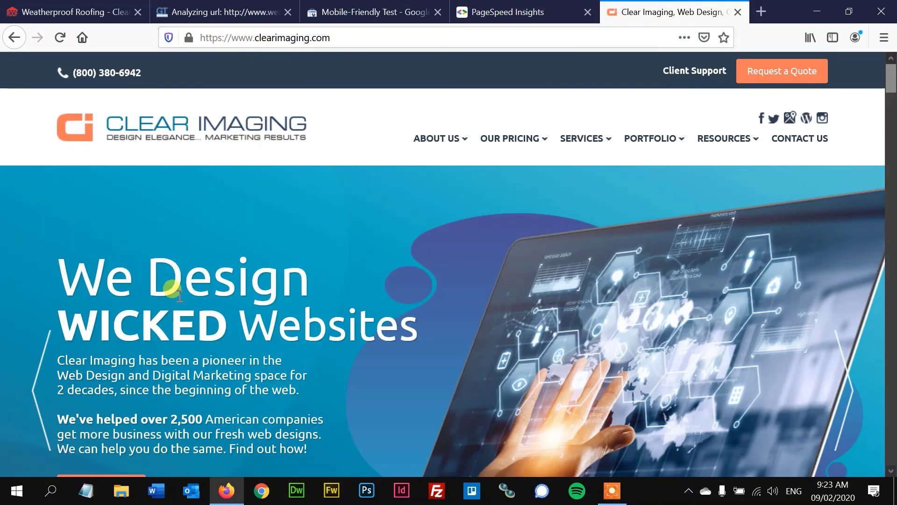
pyautogui.moveTo(169, 286); pyautogui.dragTo(240, 320)
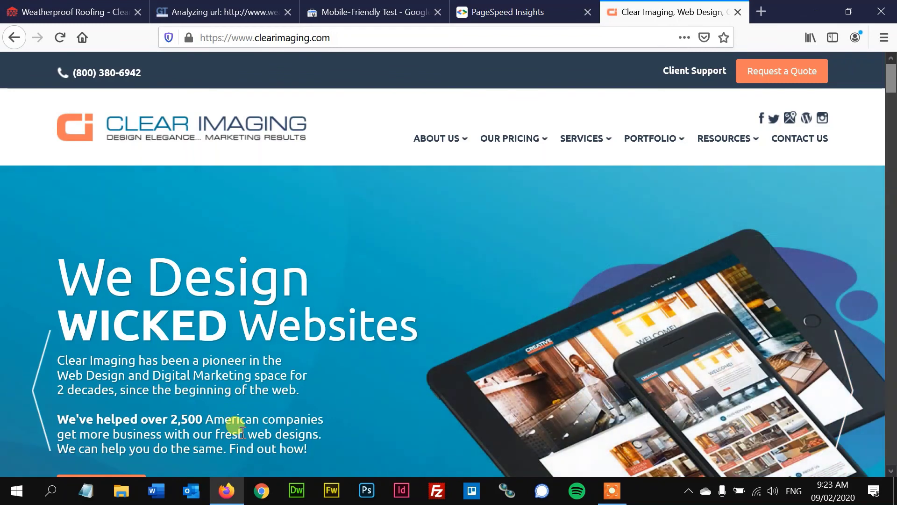
pyautogui.moveTo(171, 420); pyautogui.dragTo(214, 416)
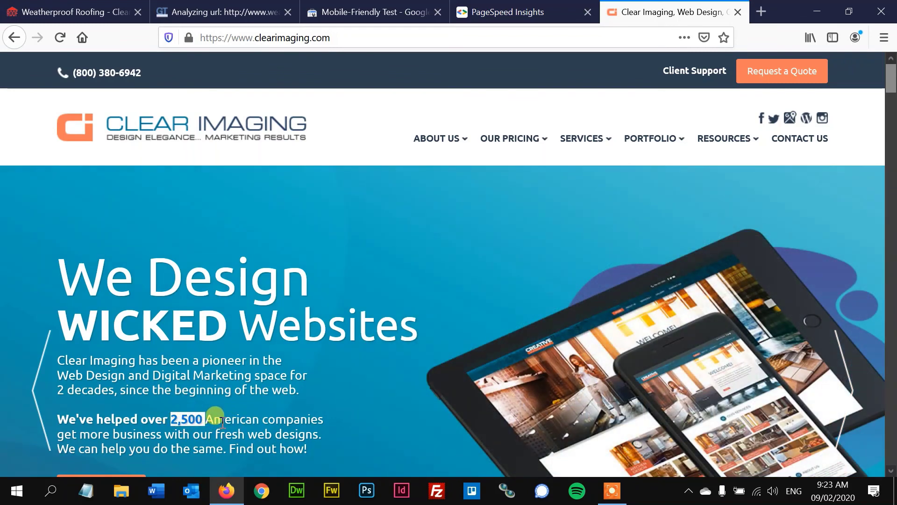
pyautogui.click(214, 415)
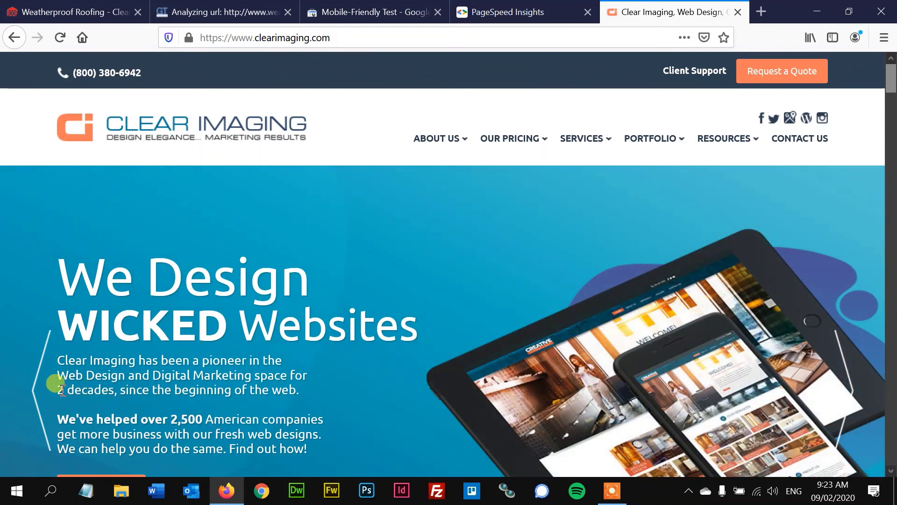
pyautogui.moveTo(62, 390); pyautogui.dragTo(116, 390)
pyautogui.click(117, 391)
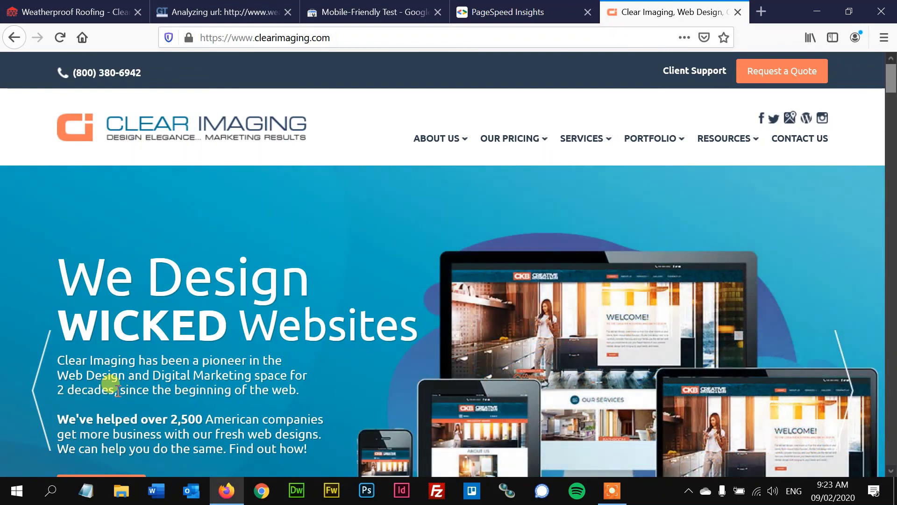
pyautogui.doubleClick(210, 312)
pyautogui.click(212, 369)
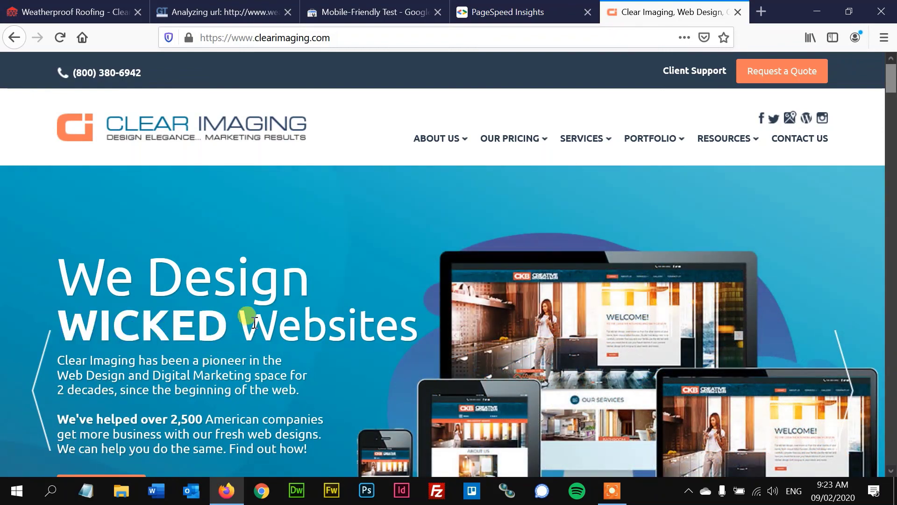